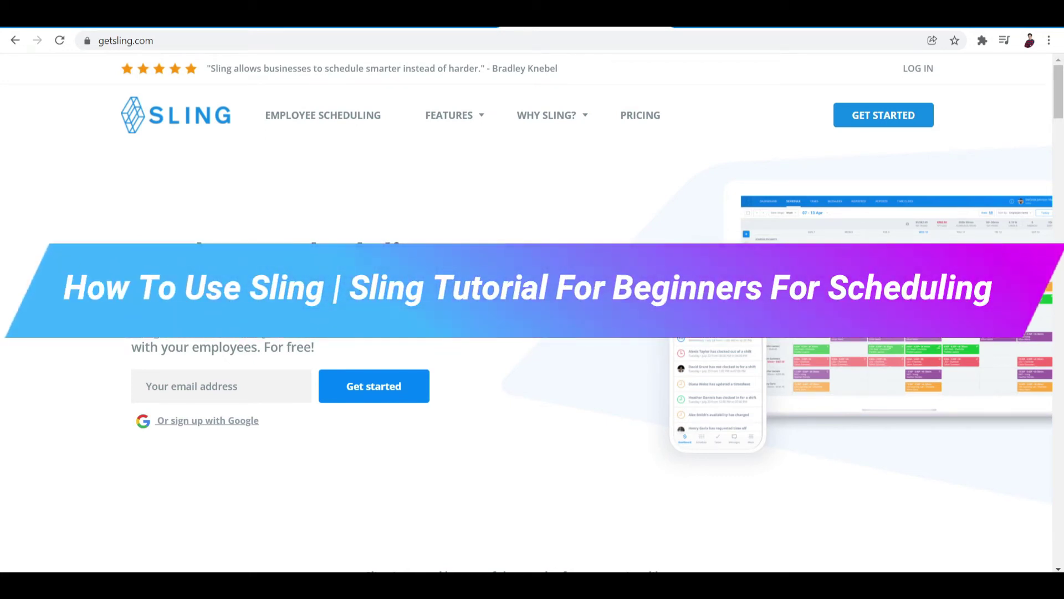
Step: Sign up for Sling with the existing Google account through the Google sign-in popup
scroll(567, 434, down, 4)
scroll(567, 435, up, 4)
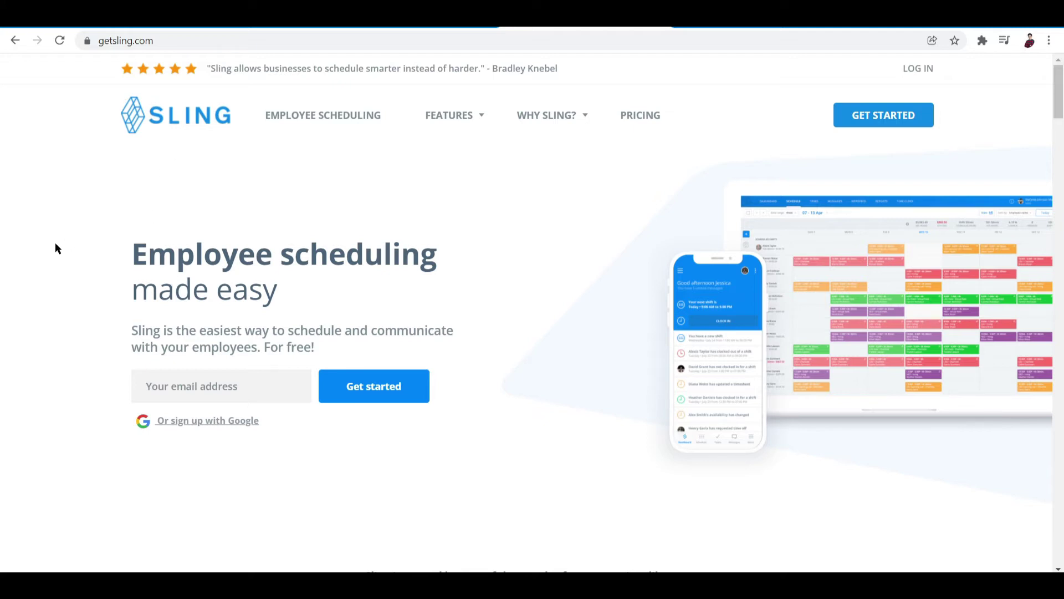
scroll(56, 247, down, 4)
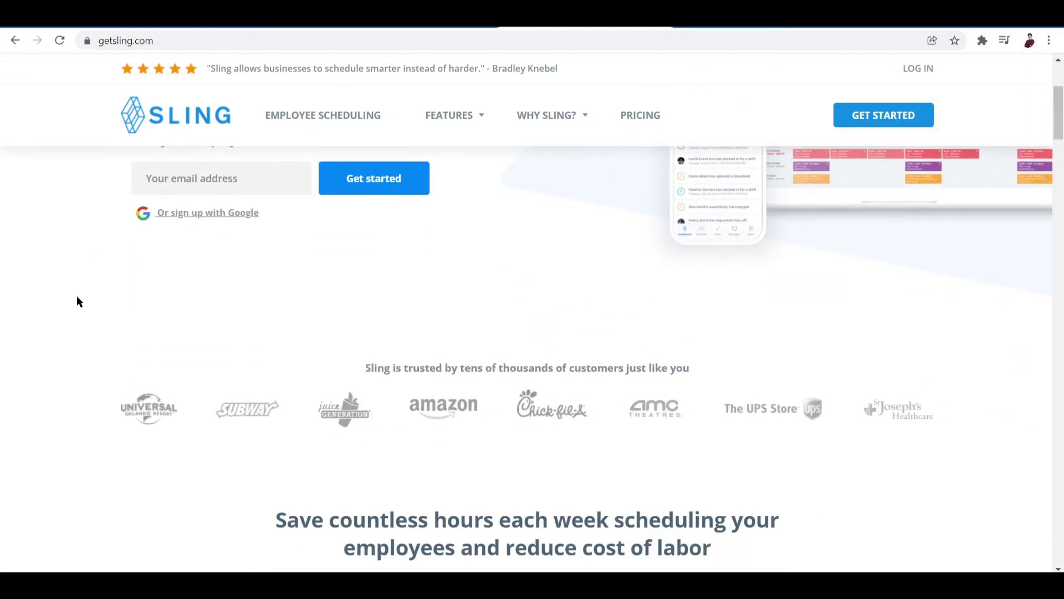
scroll(77, 297, up, 4)
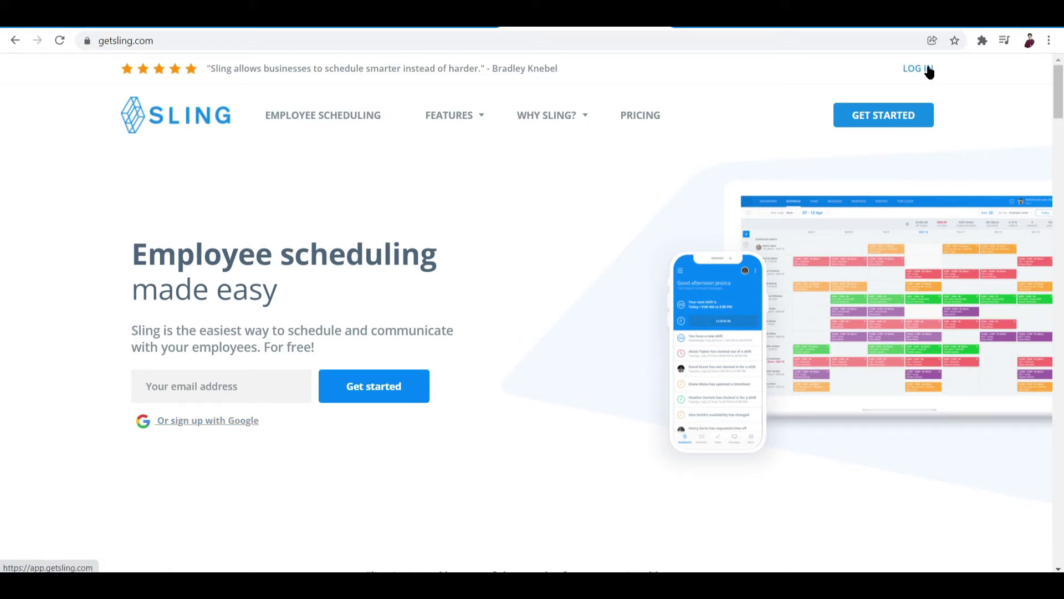
click(180, 421)
drag(280, 34, 594, 64)
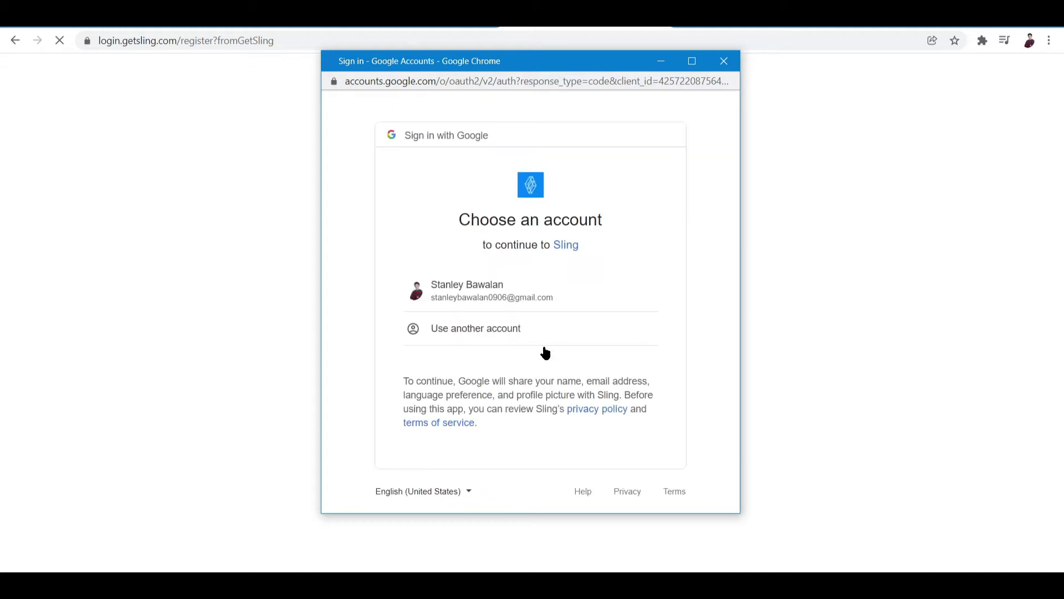
click(471, 290)
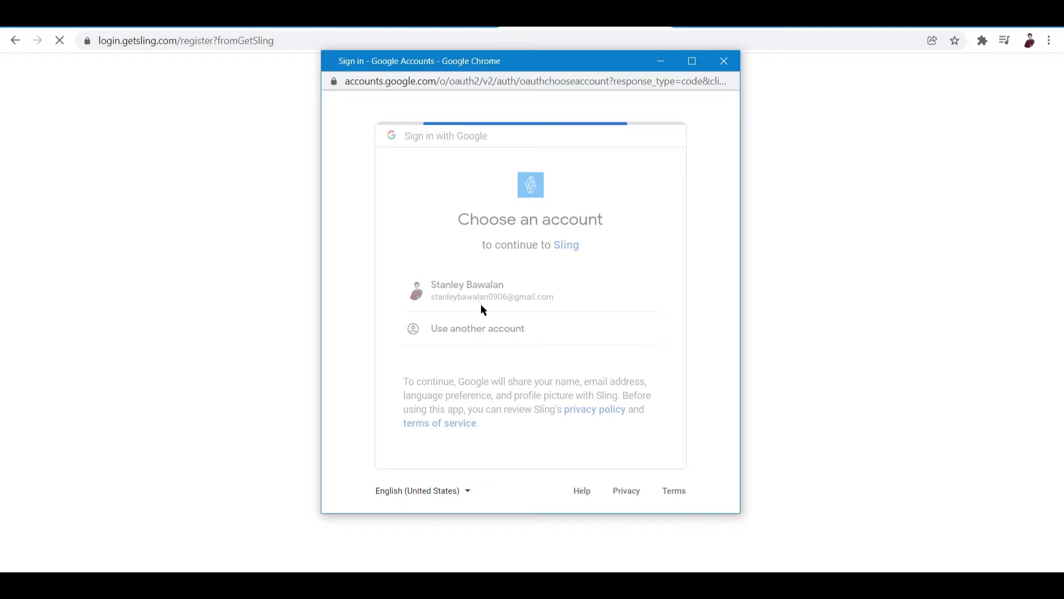
drag(570, 66, 581, 67)
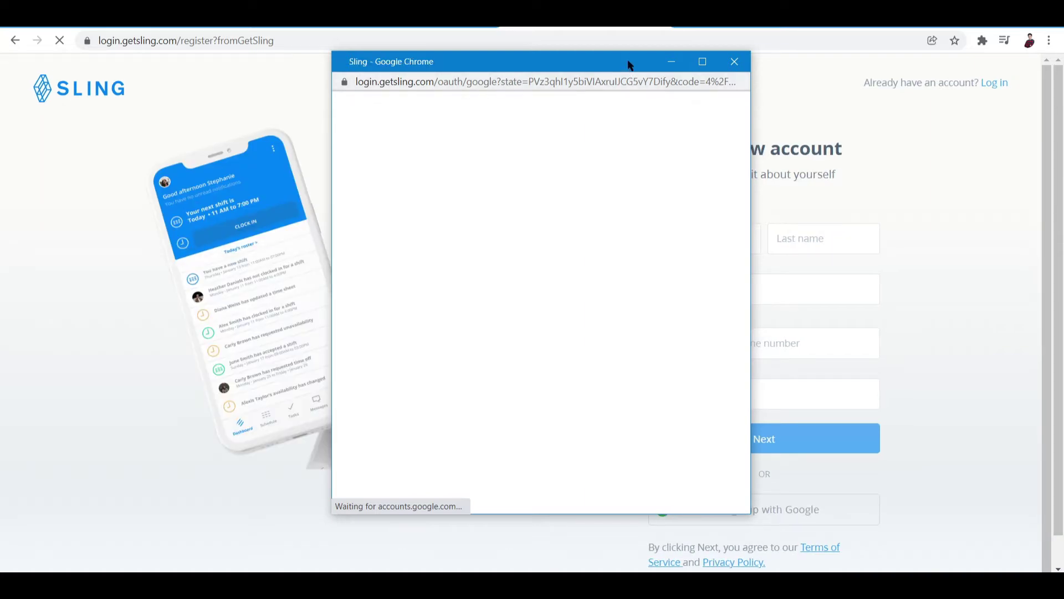
drag(618, 57, 492, 138)
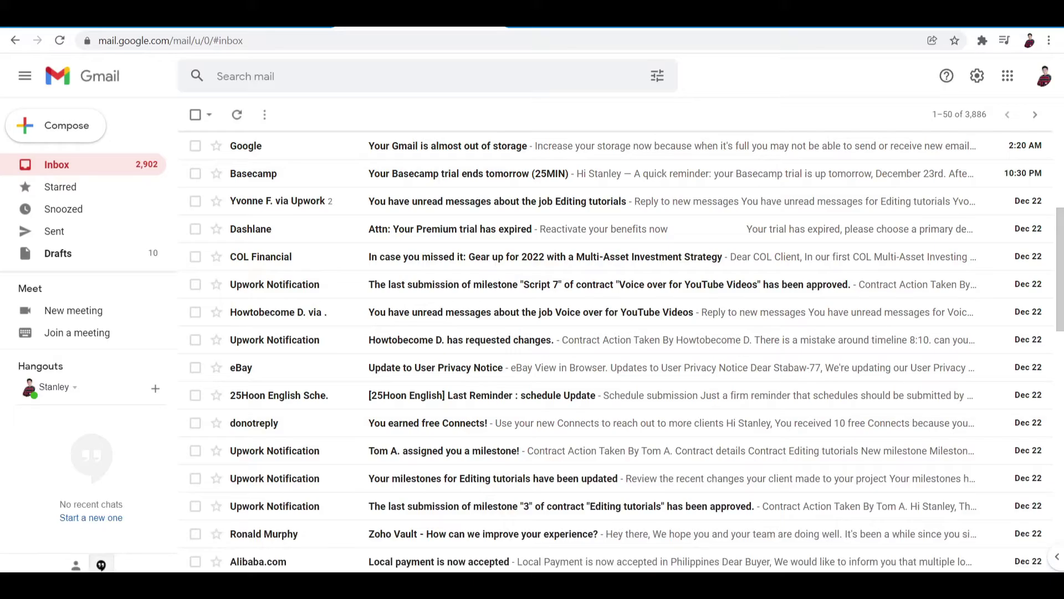
Step: Reload the Gmail inbox and return to Sling's Create a new account form
click(235, 117)
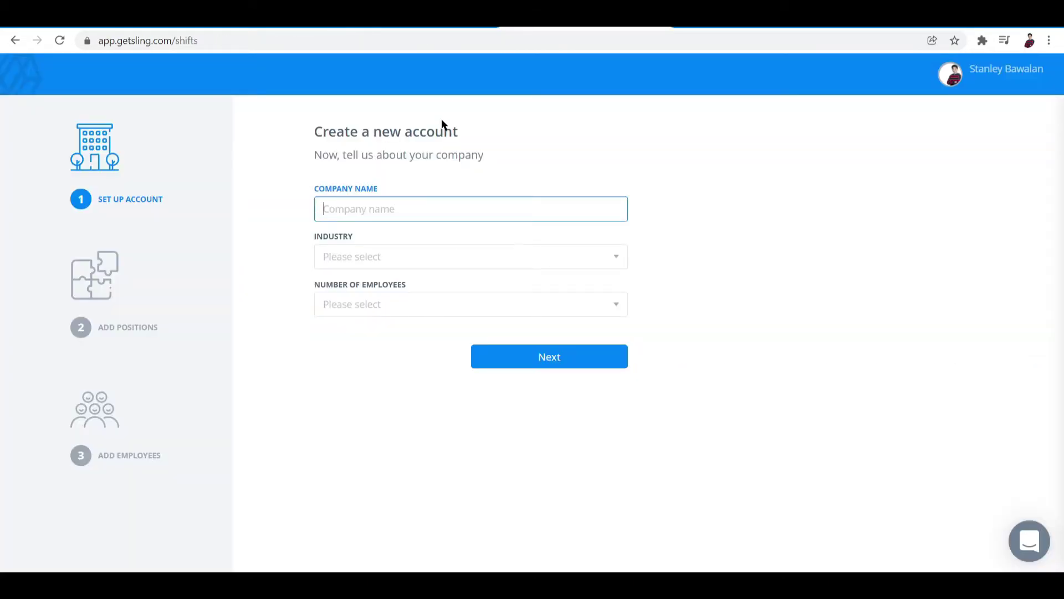
Step: Enter company name 'Yolk', industry Café and 1 - 20 employees, then continue
click(392, 133)
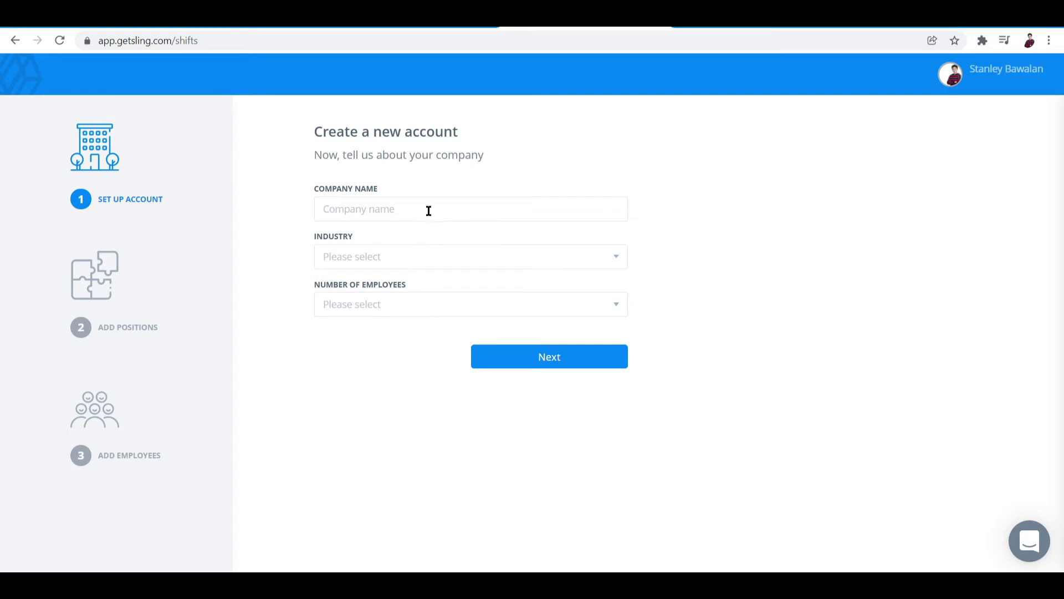
click(369, 205)
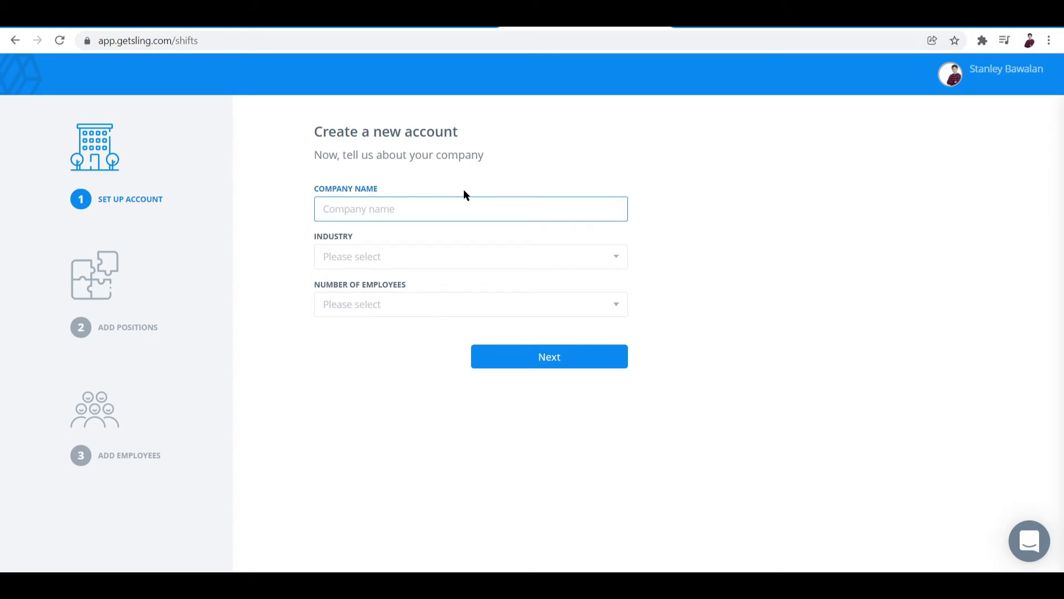
text(2)
key(BackSpace)
text(Yolk)
click(368, 255)
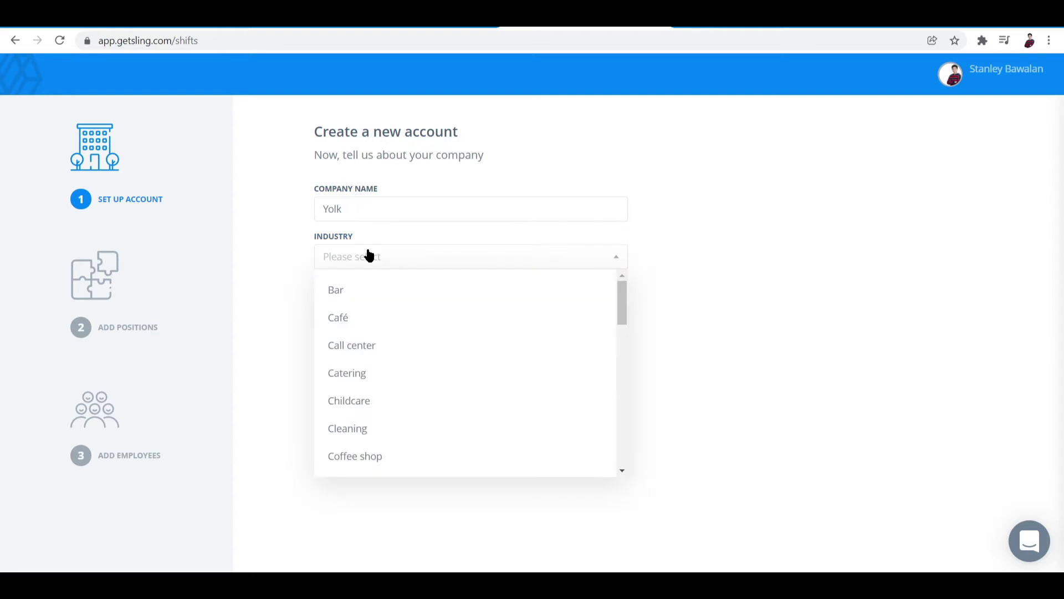
scroll(368, 347, down, 2)
scroll(368, 347, up, 2)
click(350, 321)
click(392, 310)
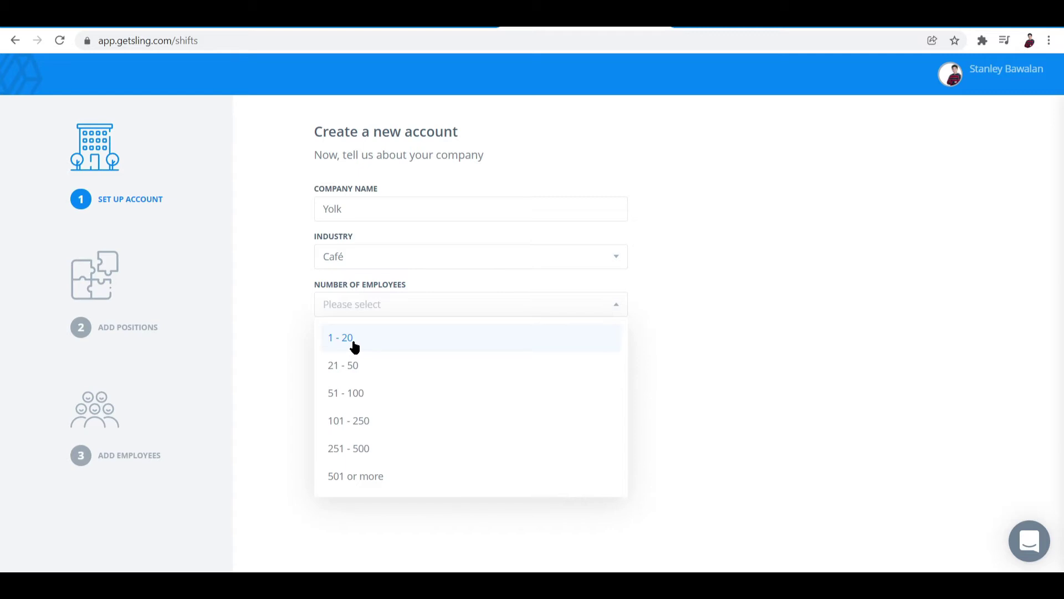
click(353, 341)
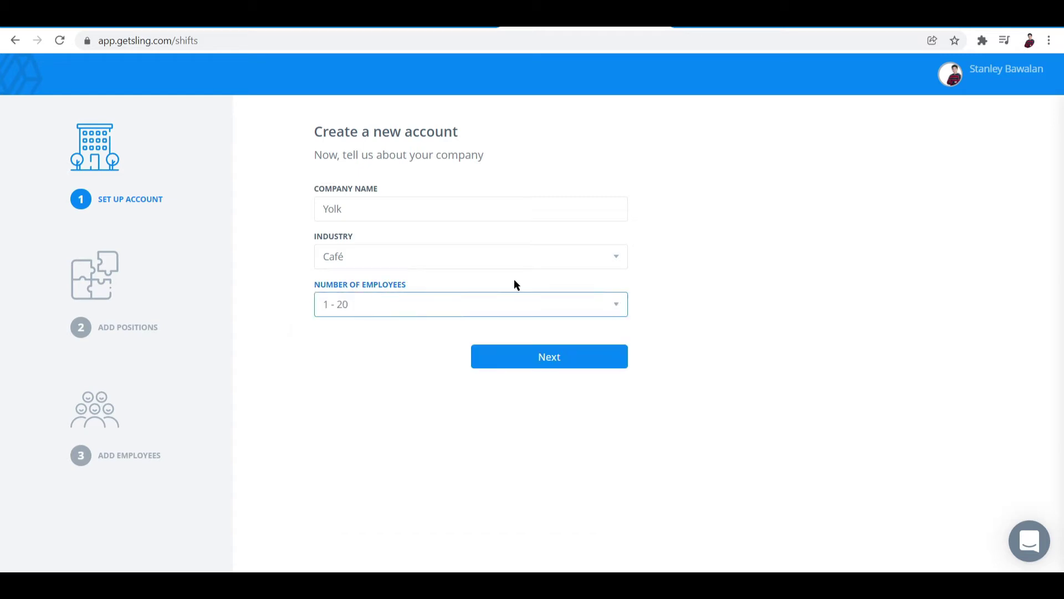
click(565, 344)
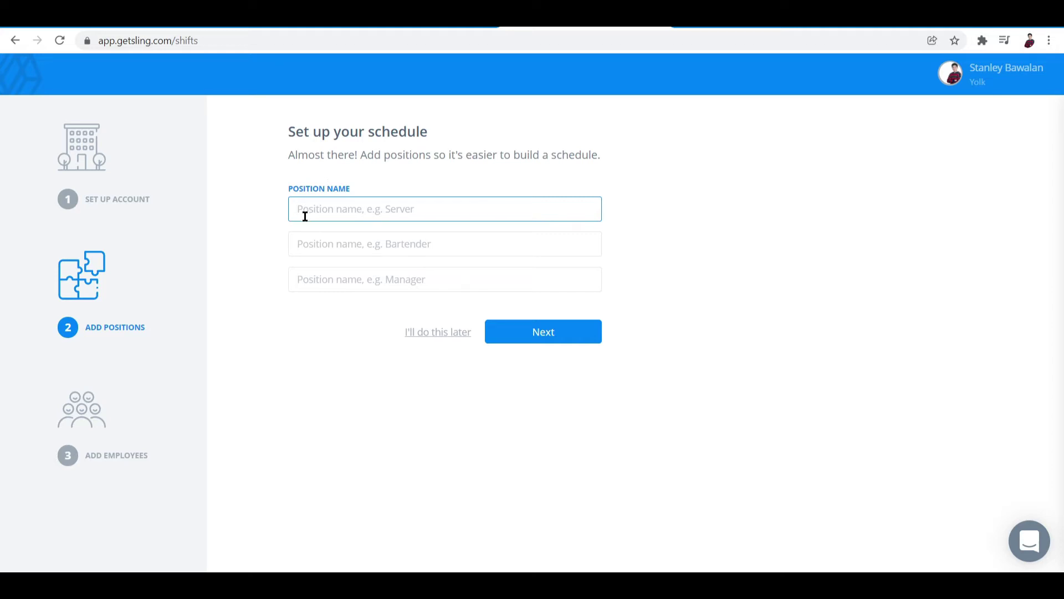
Step: Fill the four position names with Barista, Manager, Chef and Cook, then proceed
text(Barista)
click(348, 238)
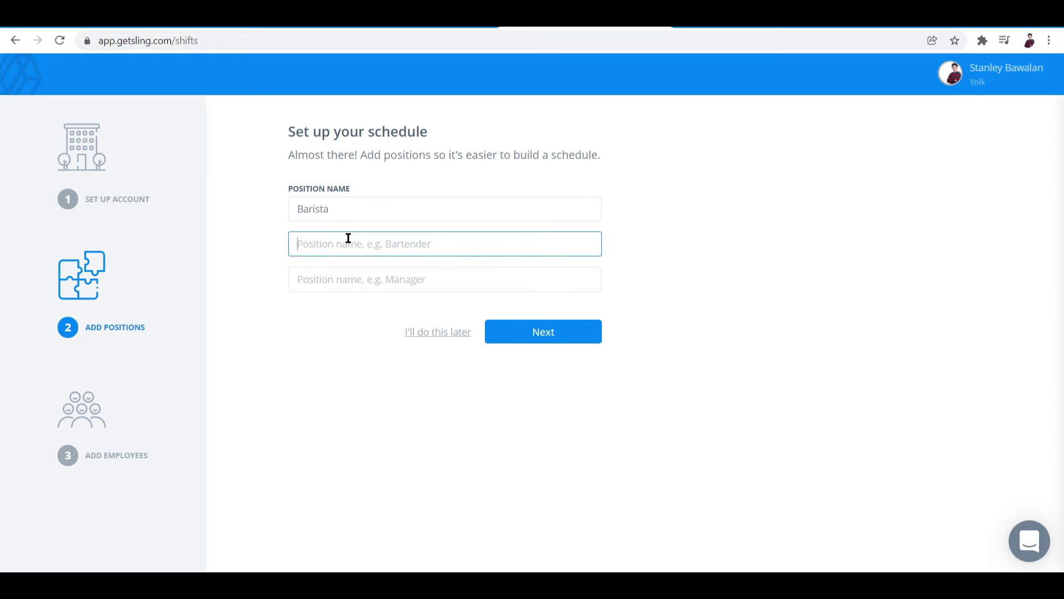
text(MANA)
key(BackSpace)
key(BackSpace)
text(manger)
key(BackSpace)
key(BackSpace)
key(BackSpace)
key(BackSpace)
key(BackSpace)
text(nage)
click(341, 281)
text(Chef)
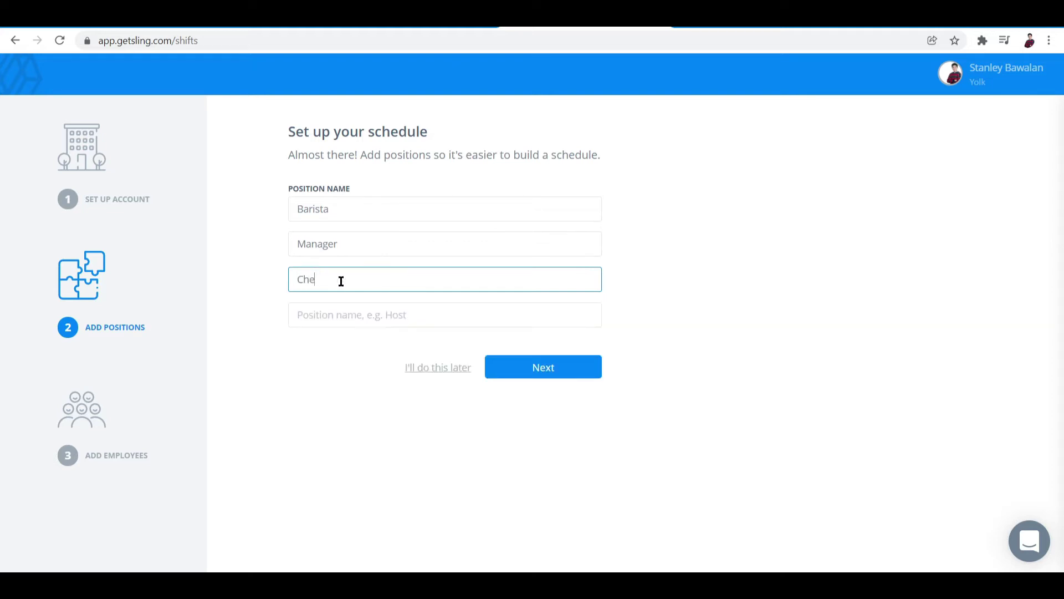
click(333, 314)
text(Cook)
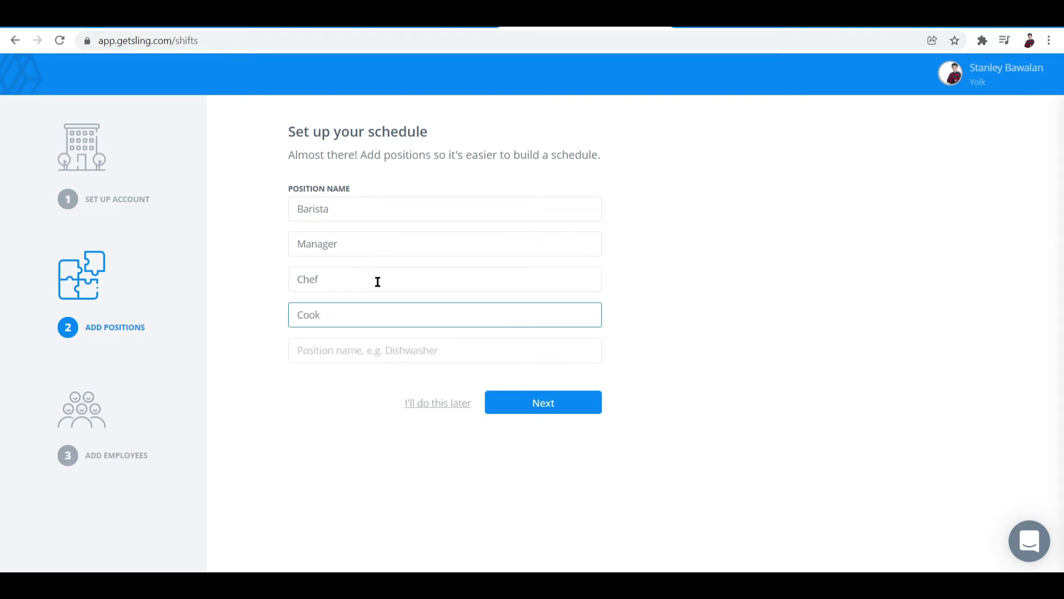
click(534, 404)
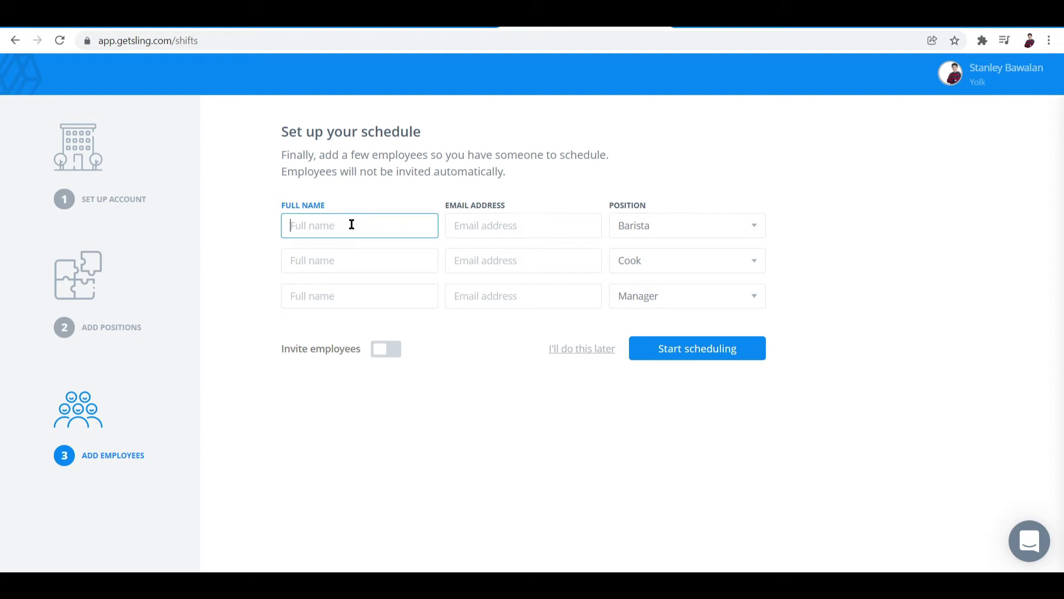
Step: Enter one employee's full name plus 'Employee 2' and 'Employee 3', then start scheduling
click(341, 260)
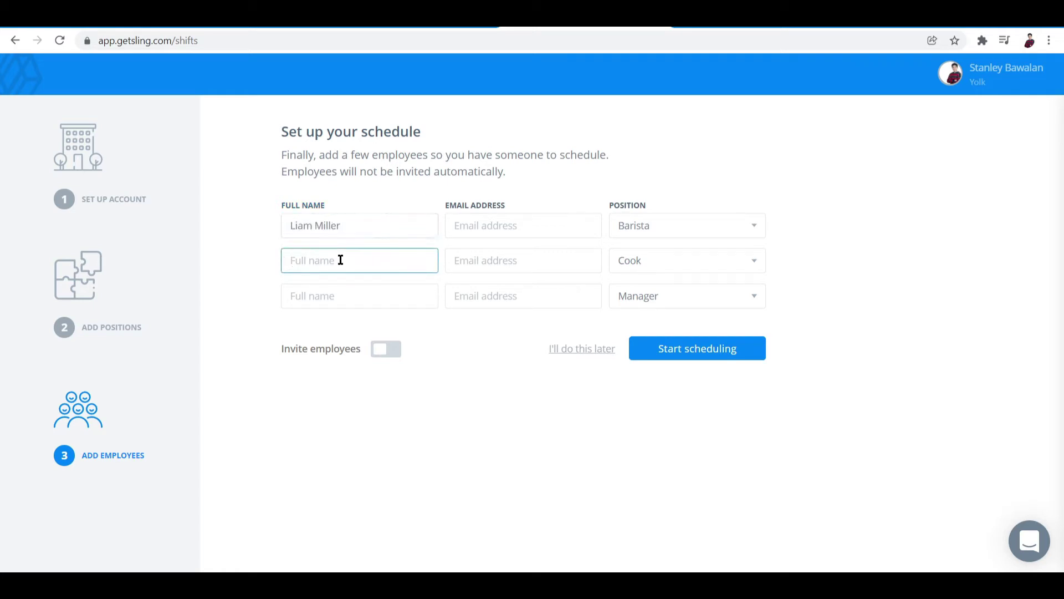
text(Employee 2)
click(335, 302)
text(Employee 3)
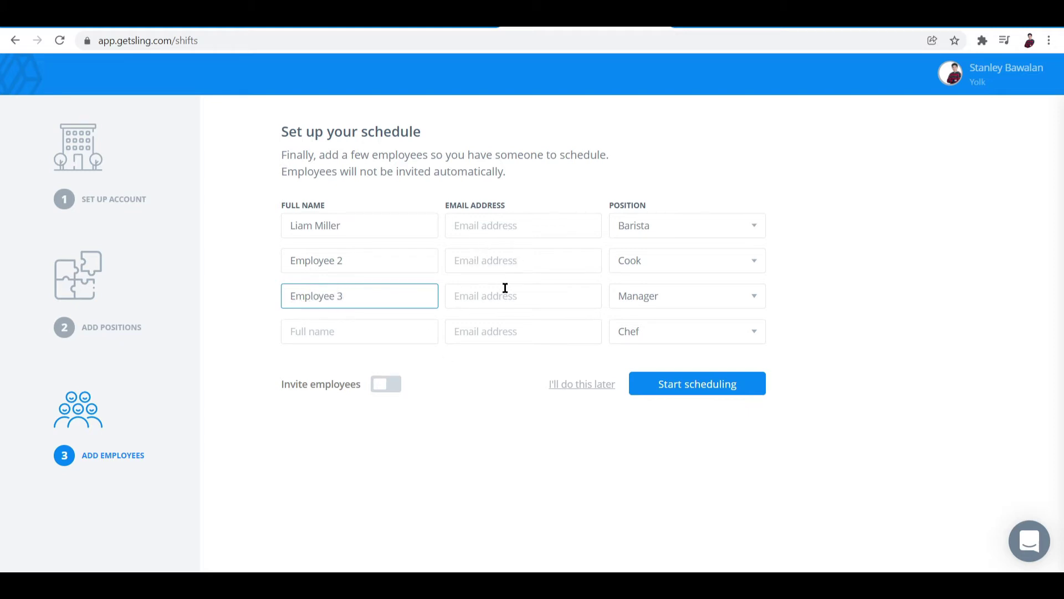
click(683, 390)
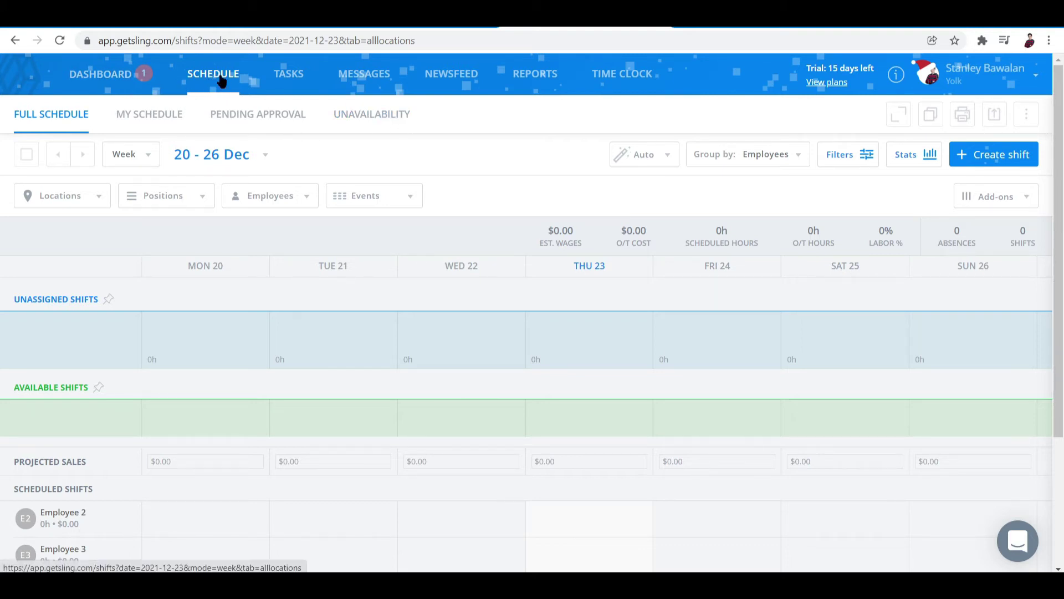
Step: Open the Dashboard showing 4 employees, 4 positions and 1 location
click(111, 83)
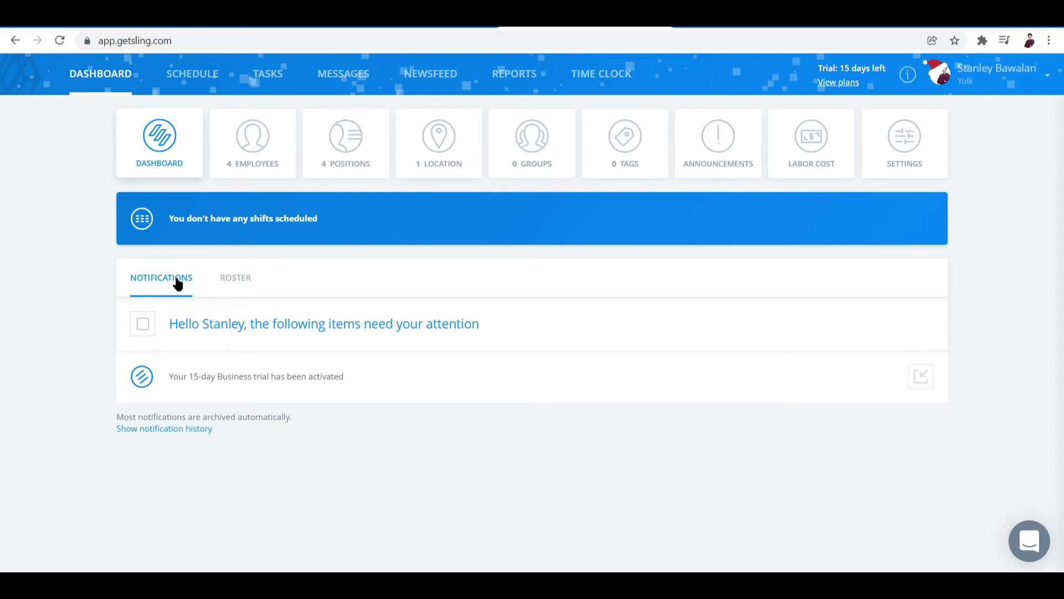
click(234, 282)
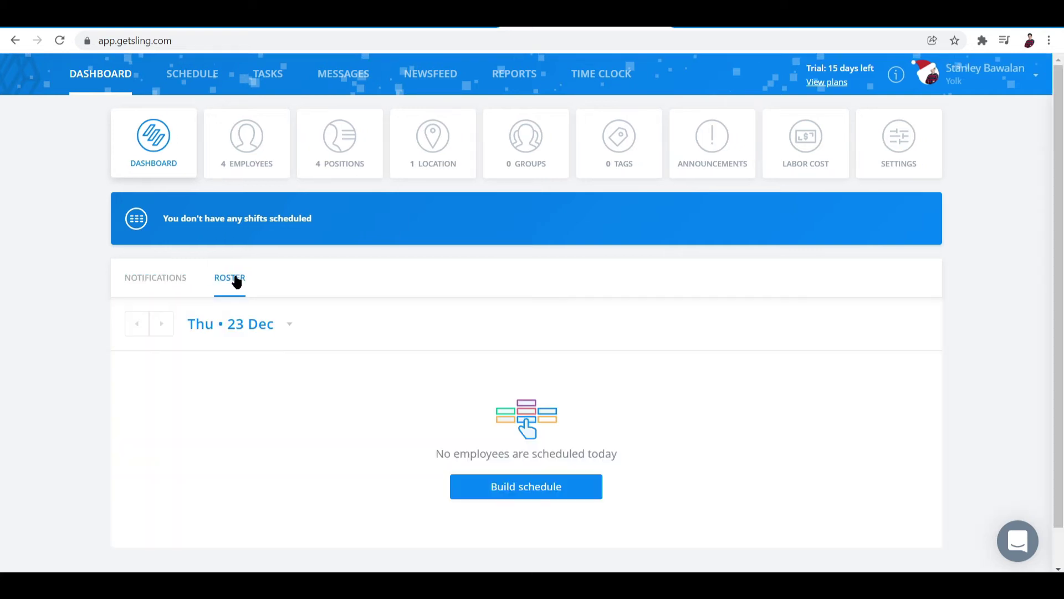
scroll(310, 291, down, 1)
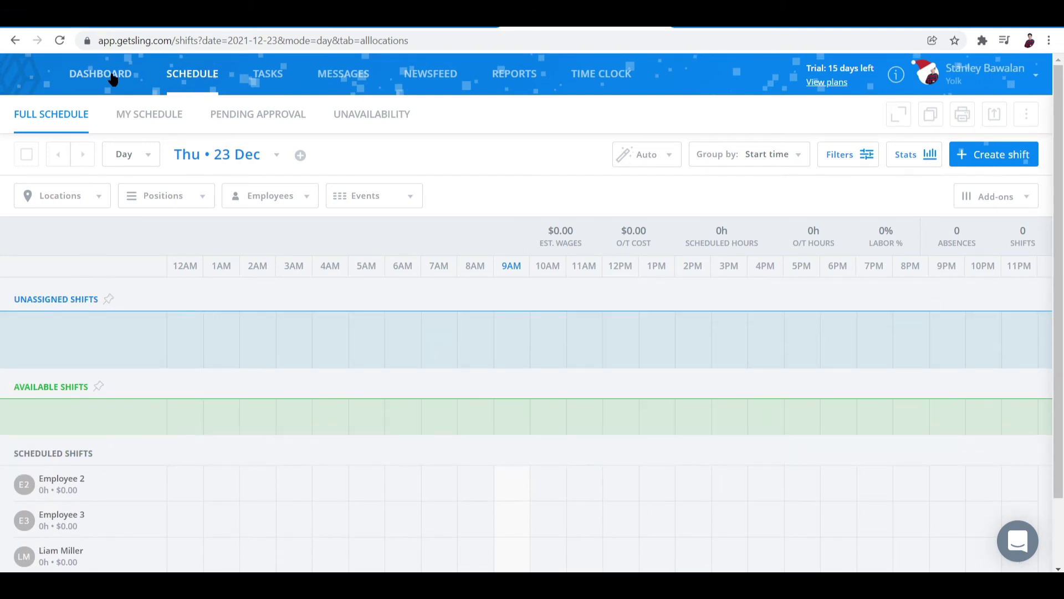
click(112, 77)
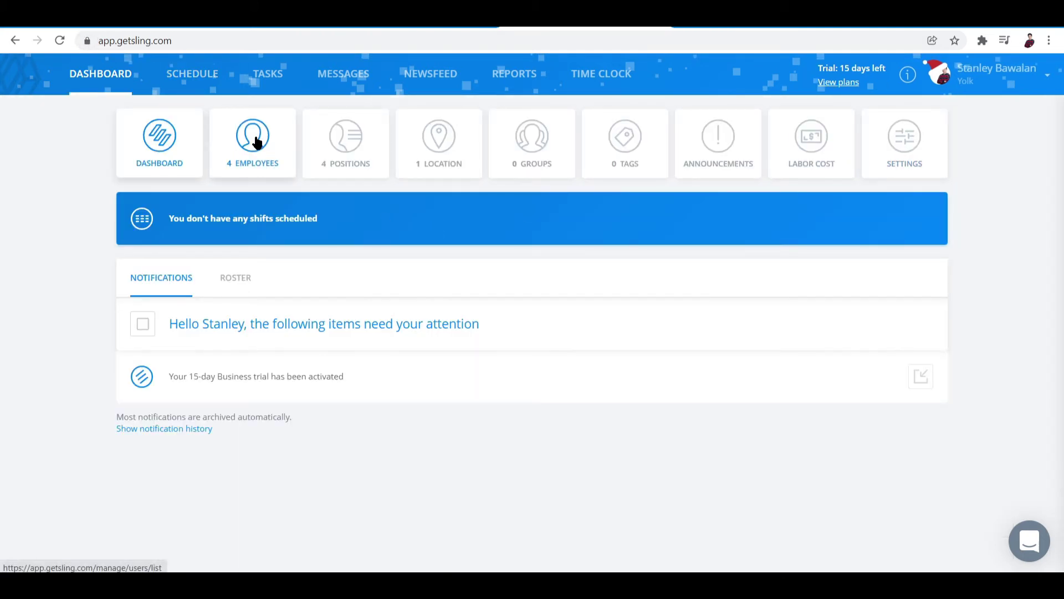
Step: Browse the Employees, Positions and Locations pages, including the add-location form
click(260, 159)
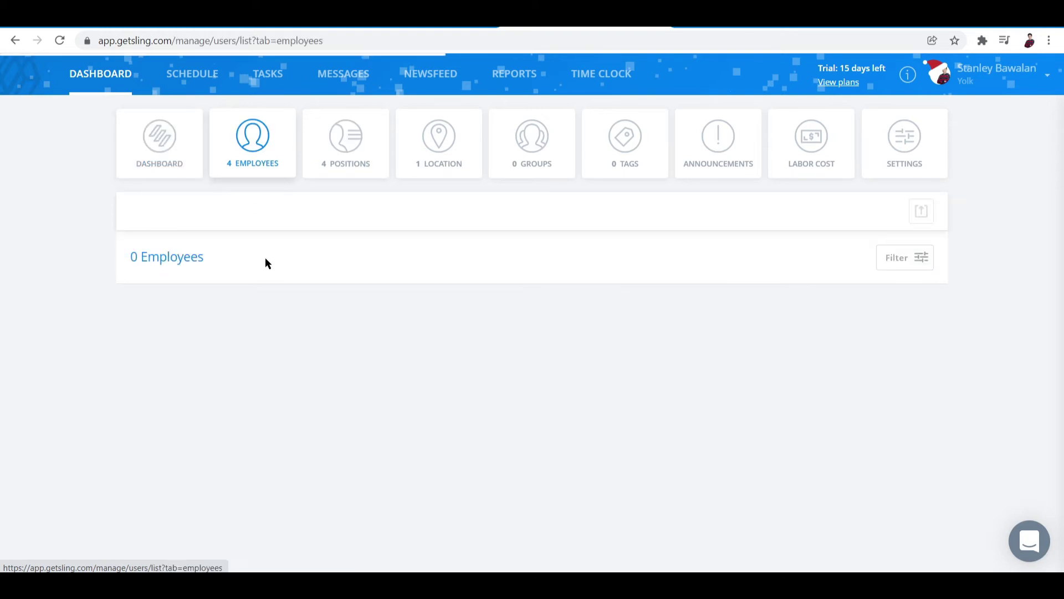
click(356, 143)
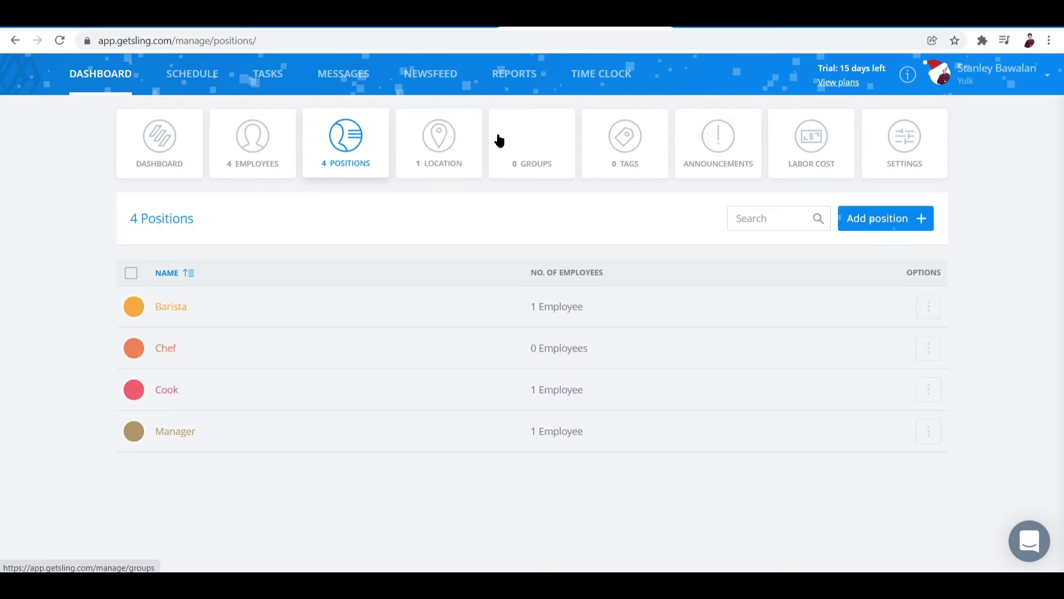
click(445, 138)
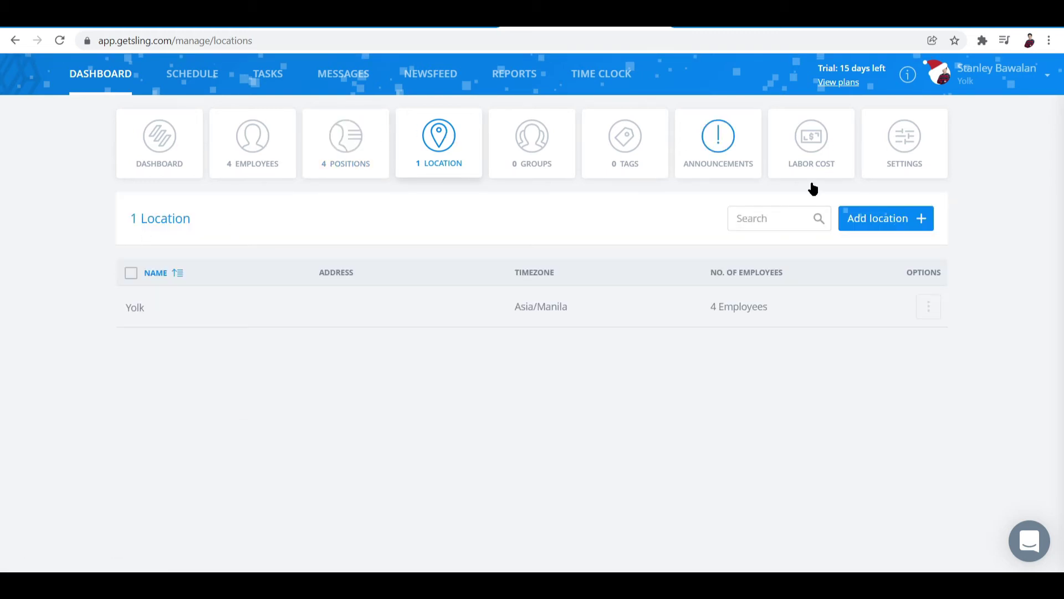
click(864, 222)
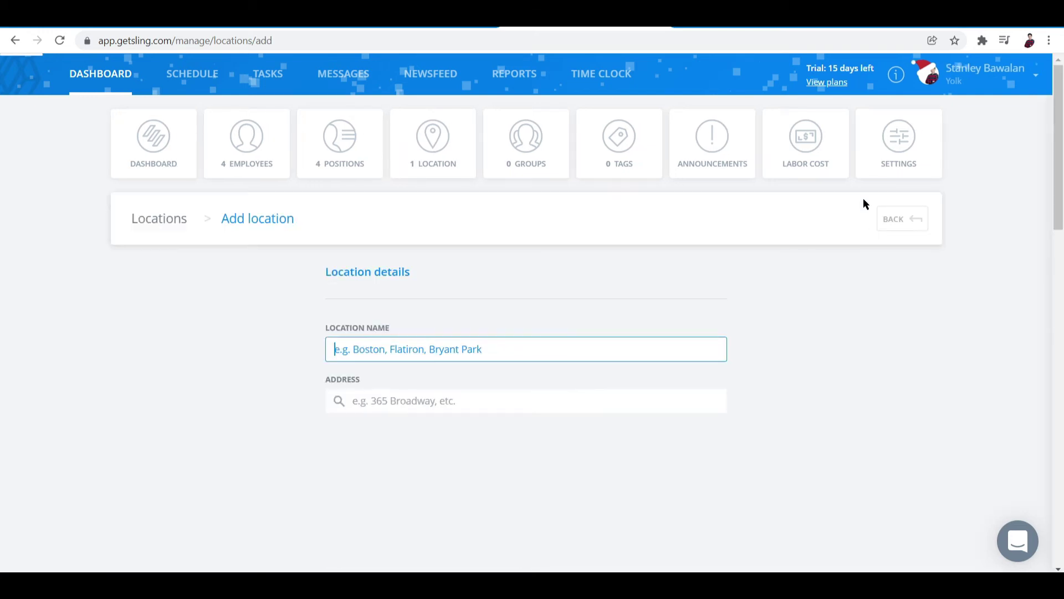
Step: View the Groups, Tags, Announcements and Labor cost pages, ending on Settings
click(518, 147)
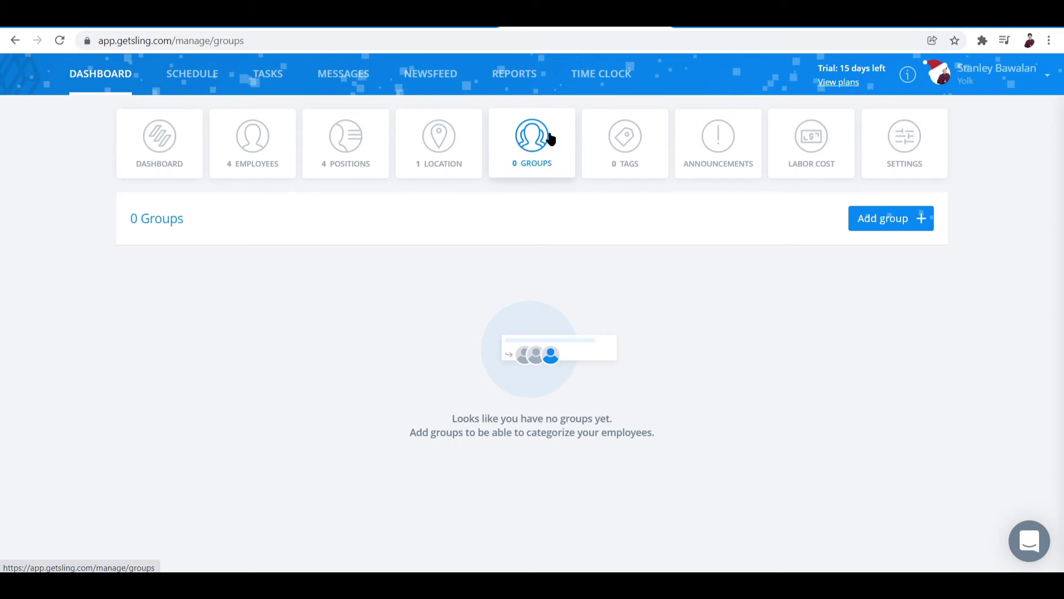
click(632, 160)
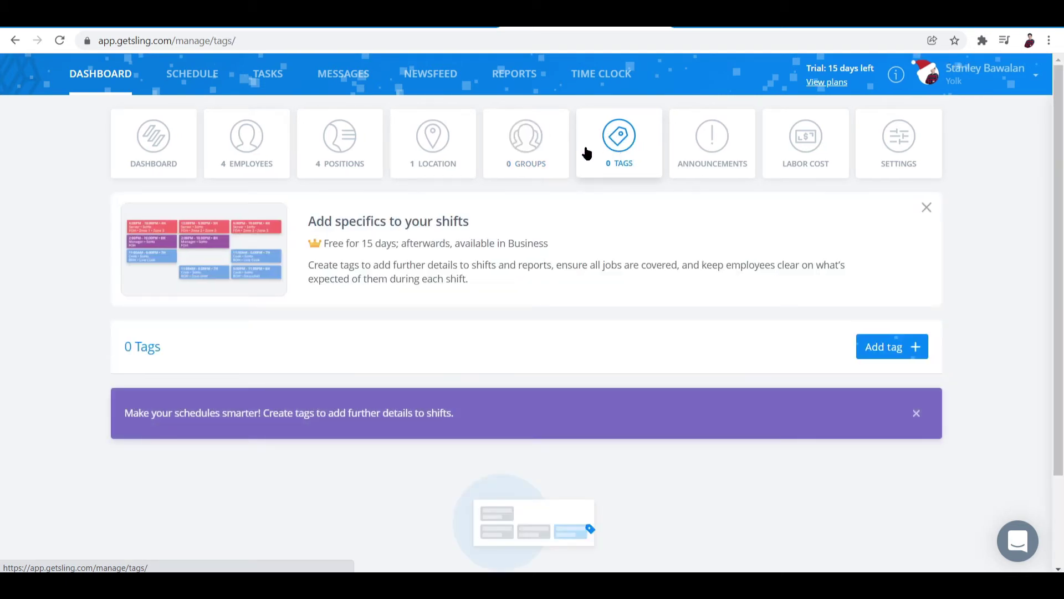
click(720, 146)
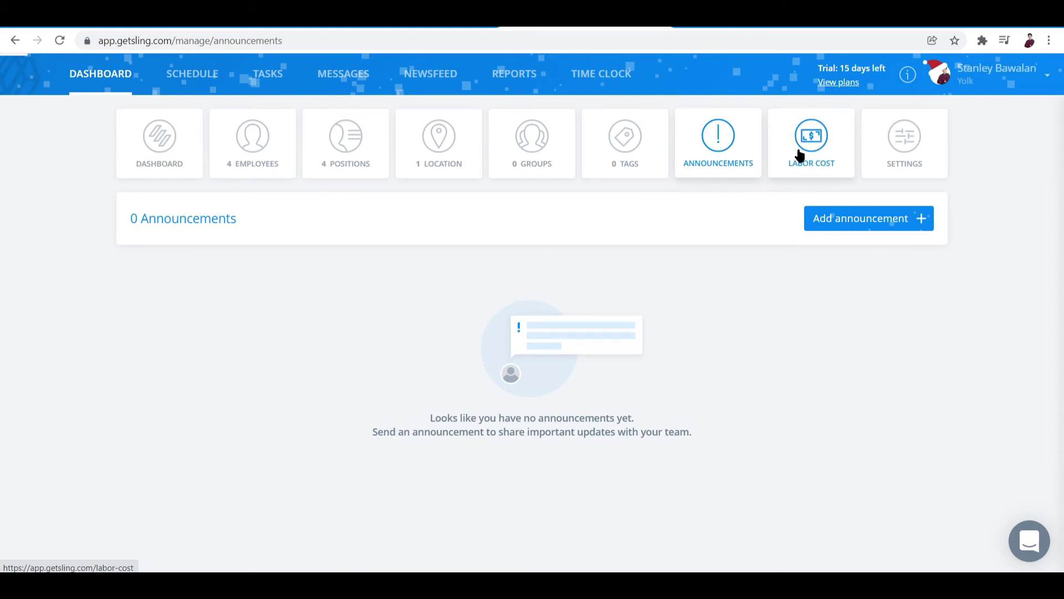
click(798, 157)
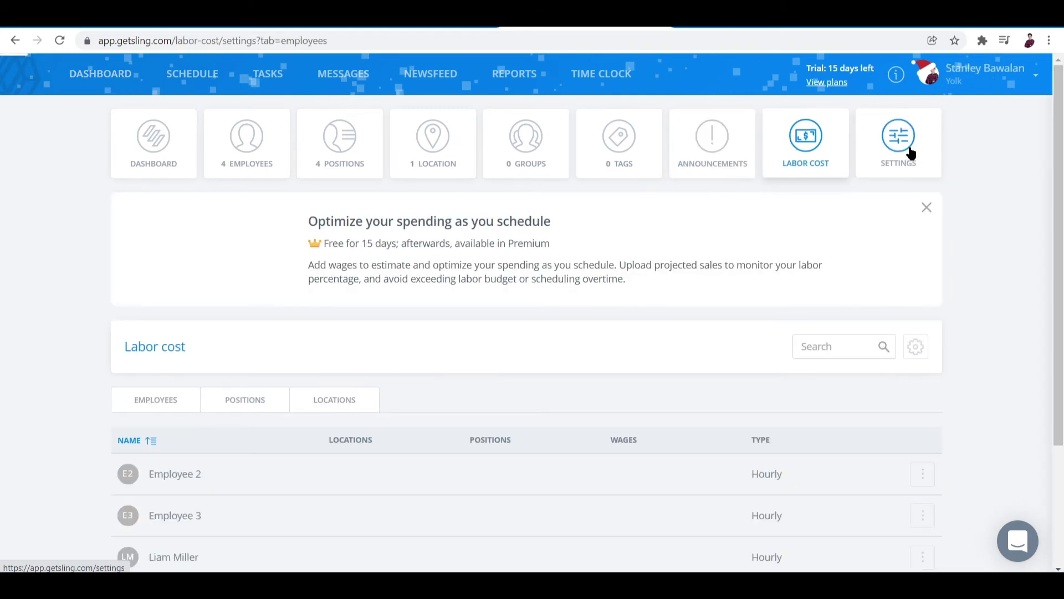
click(899, 154)
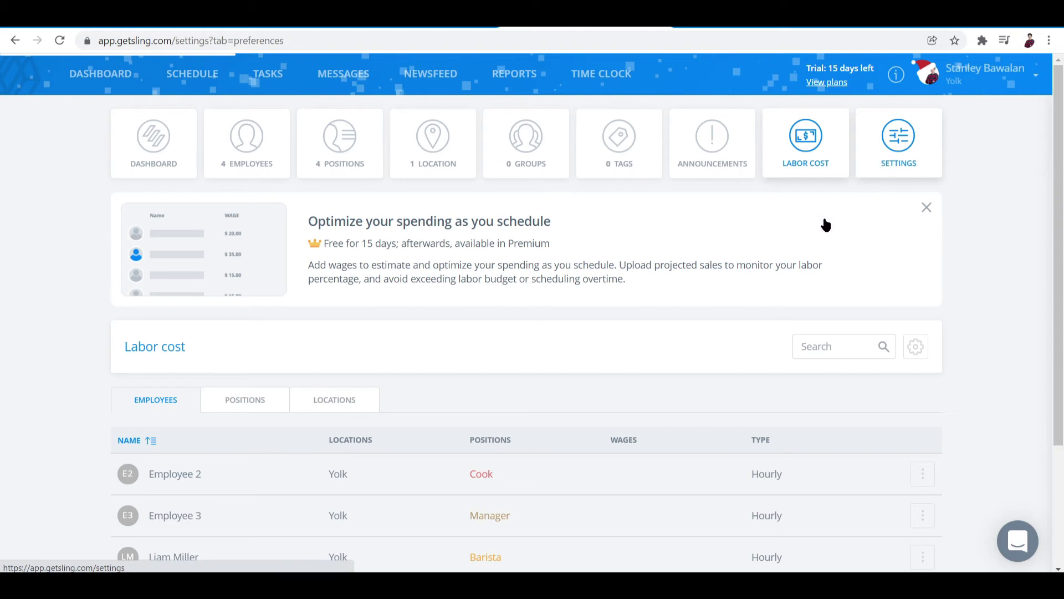
scroll(810, 213, down, 3)
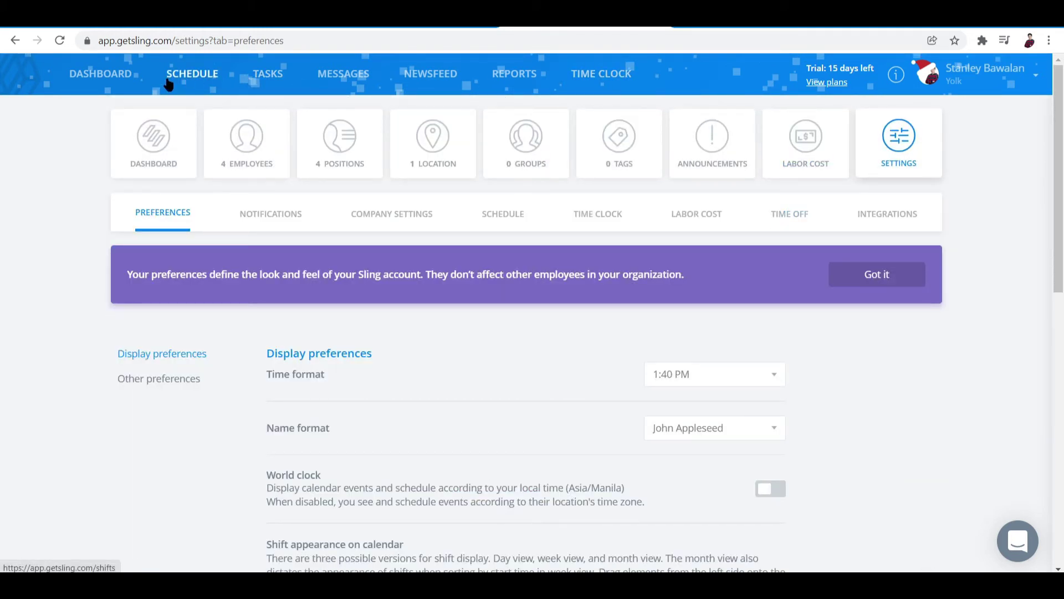
Step: Open the 20 – 26 Dec Schedule and scroll to the employees' shift rows
click(153, 59)
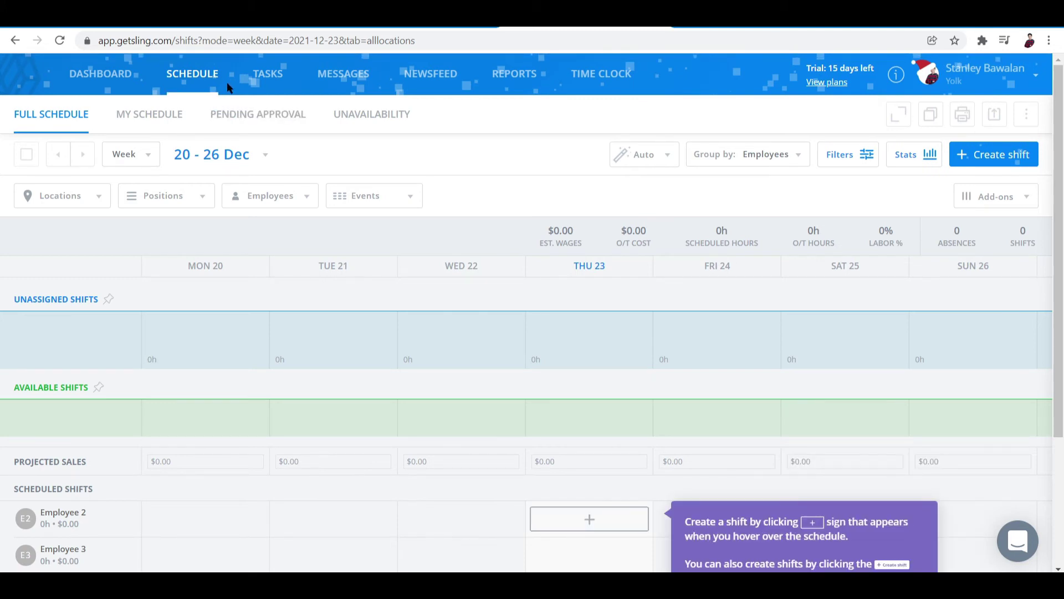
scroll(208, 320, down, 2)
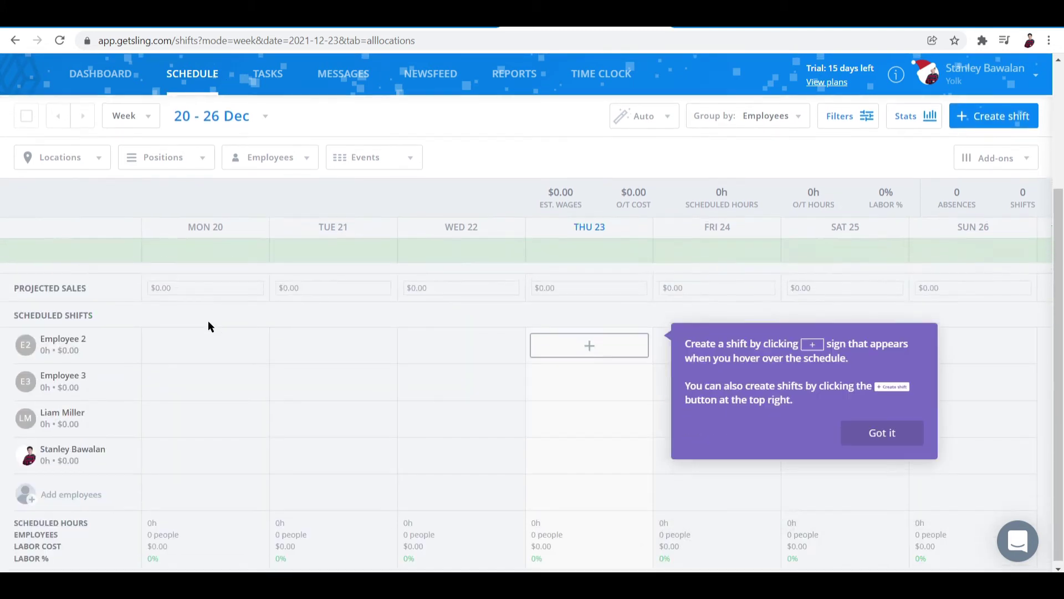
scroll(208, 321, up, 3)
scroll(207, 320, down, 3)
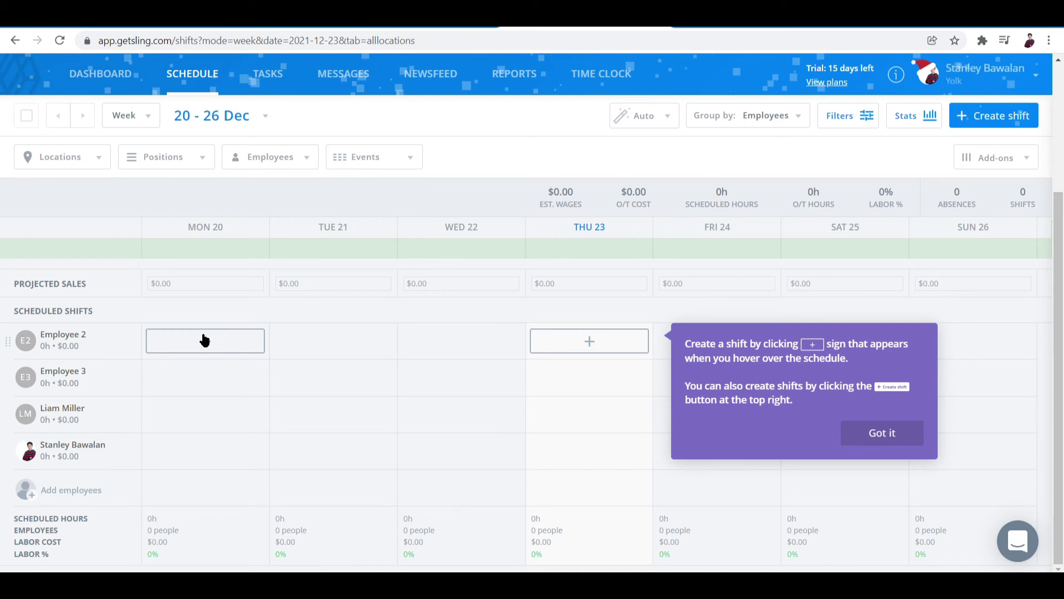
click(203, 338)
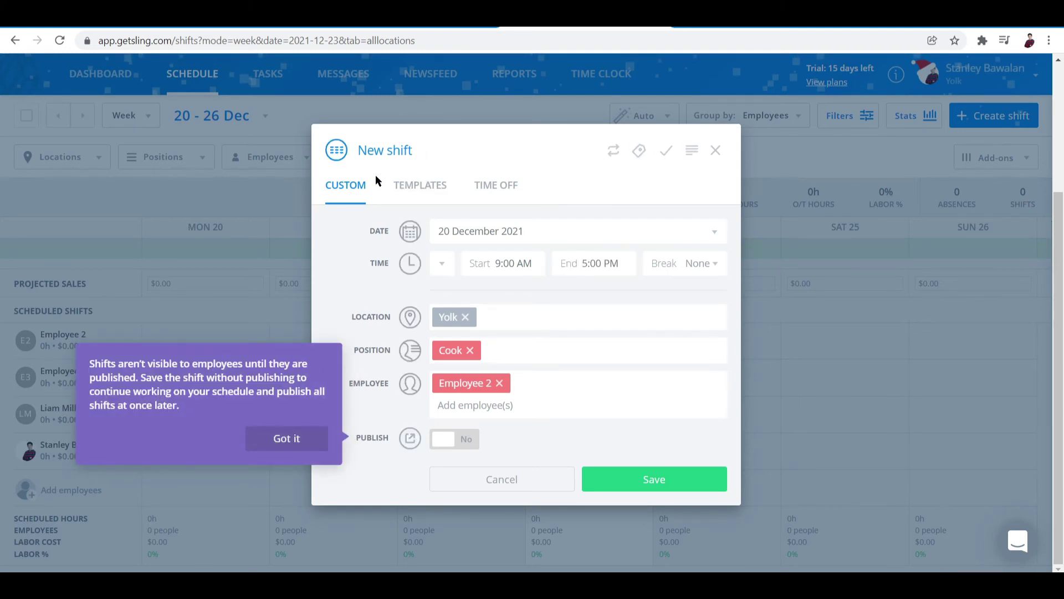
click(417, 189)
click(502, 214)
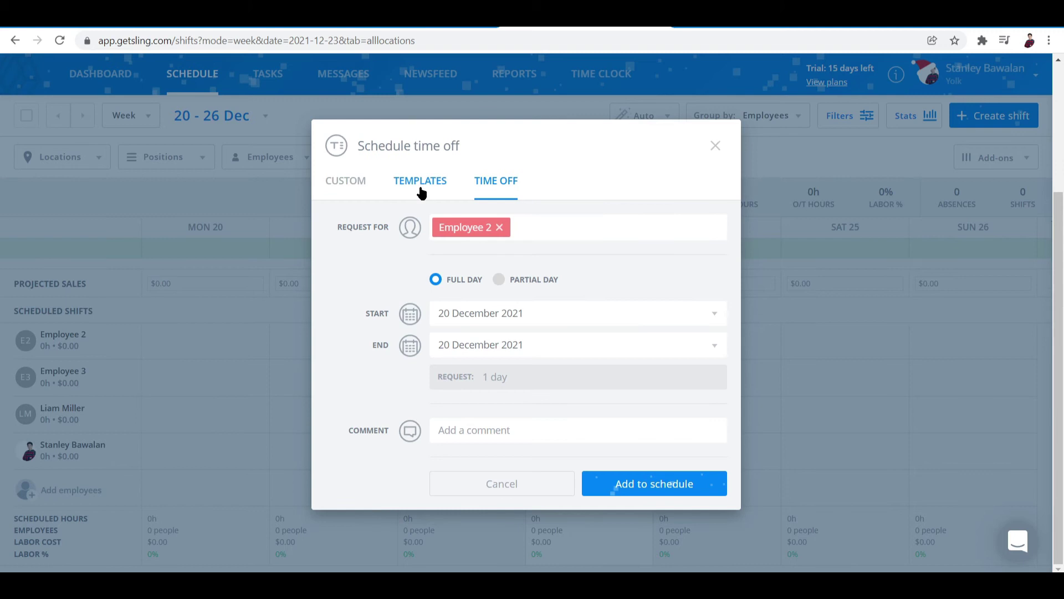
click(420, 189)
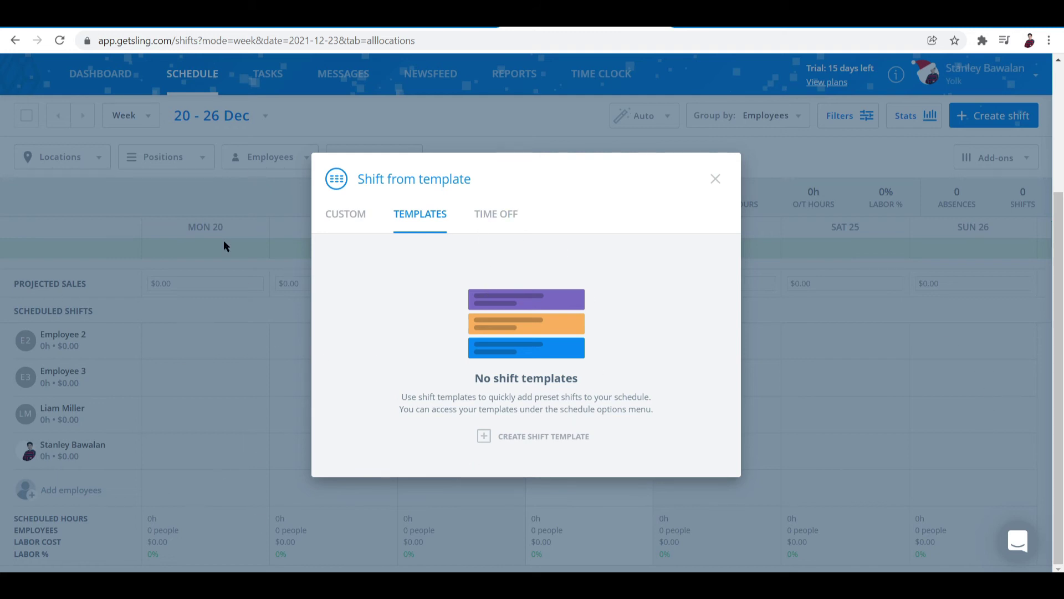
click(712, 180)
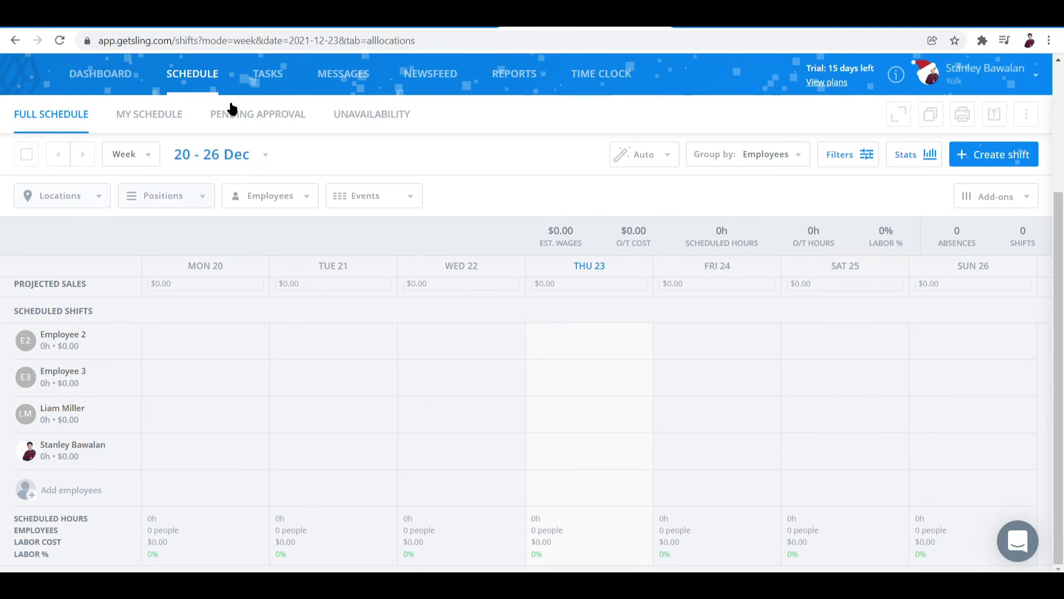
Step: Open the Task Templates page under TASKS, which lists no templates yet
click(261, 81)
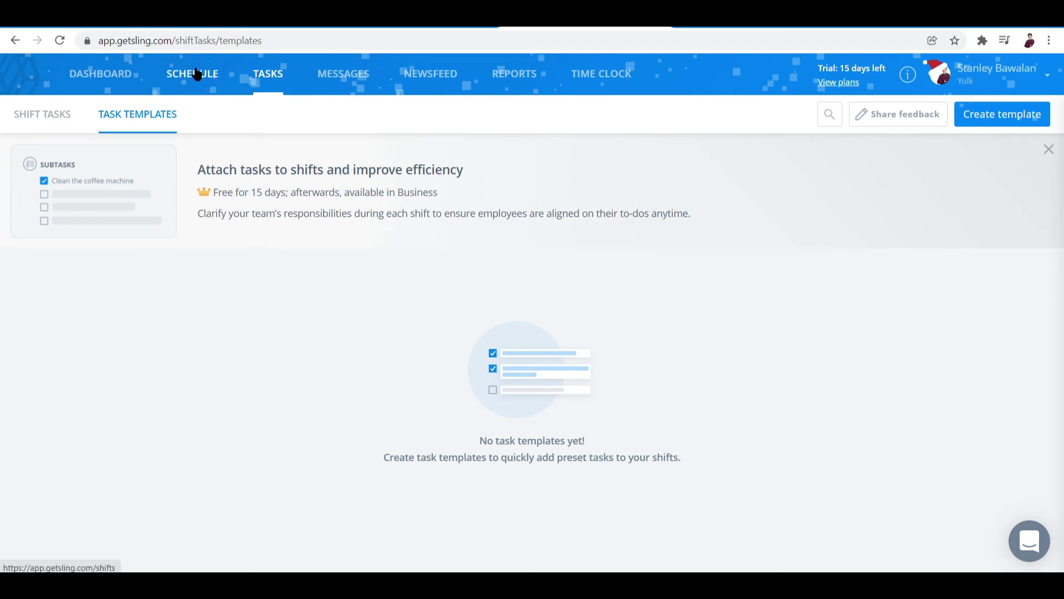
Step: View the empty Messages area, then switch to the empty Newsfeed
click(344, 74)
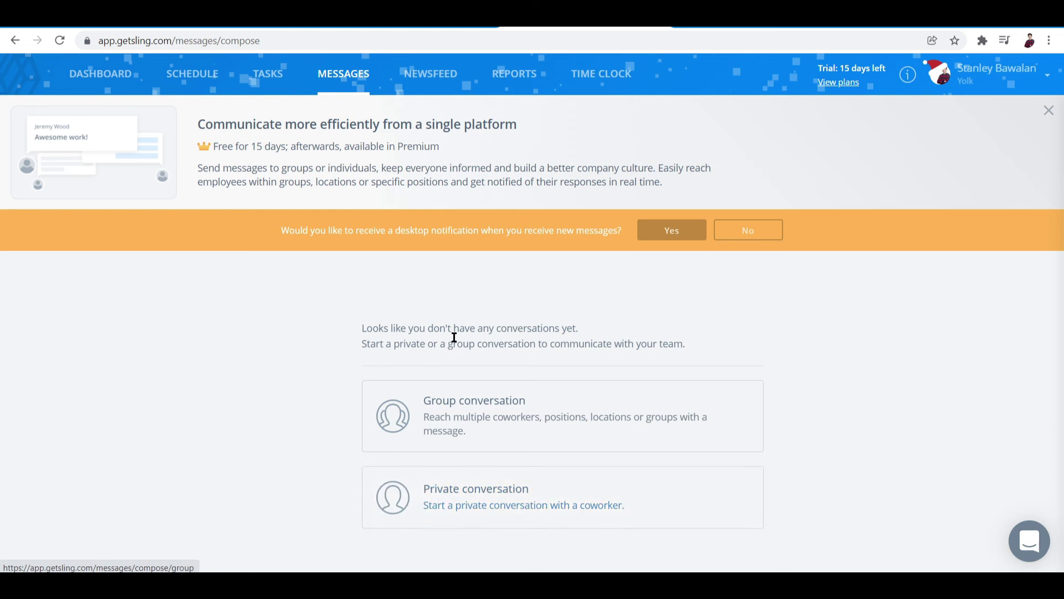
click(440, 78)
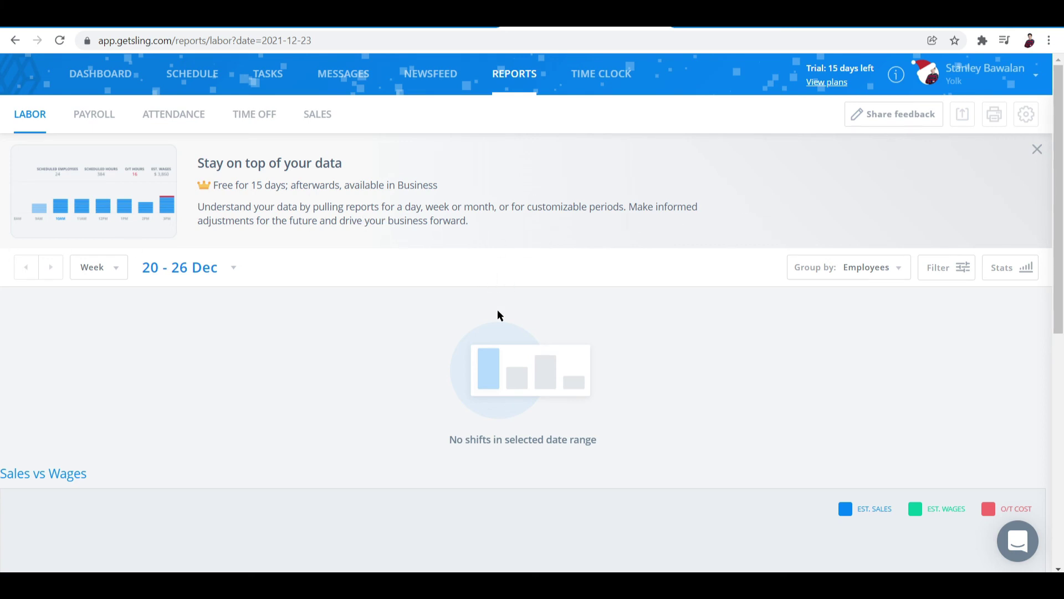
scroll(520, 333, down, 5)
scroll(576, 427, up, 5)
scroll(566, 427, down, 7)
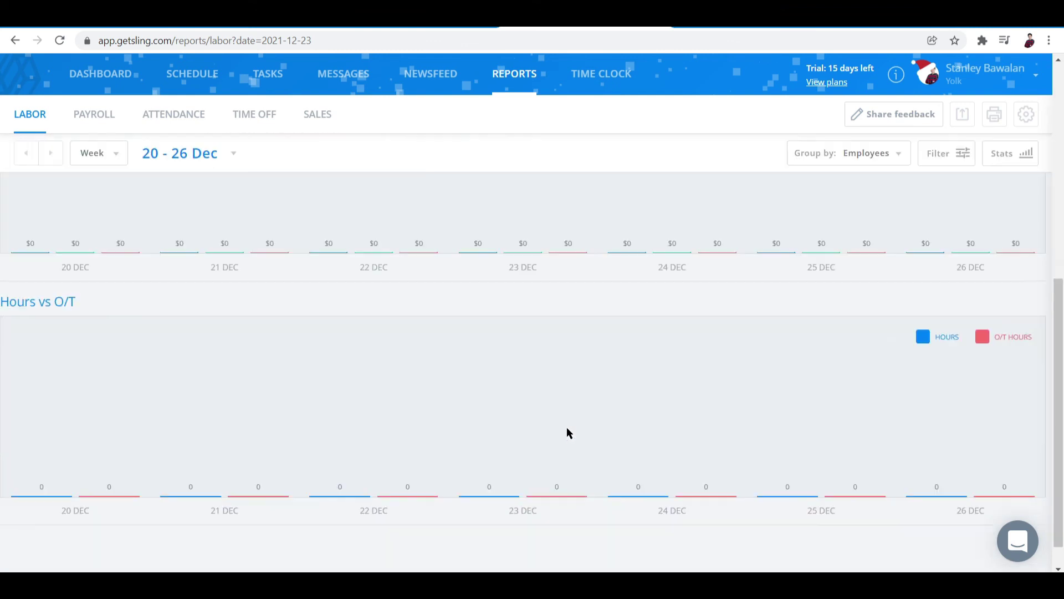
scroll(566, 427, up, 8)
scroll(561, 430, down, 4)
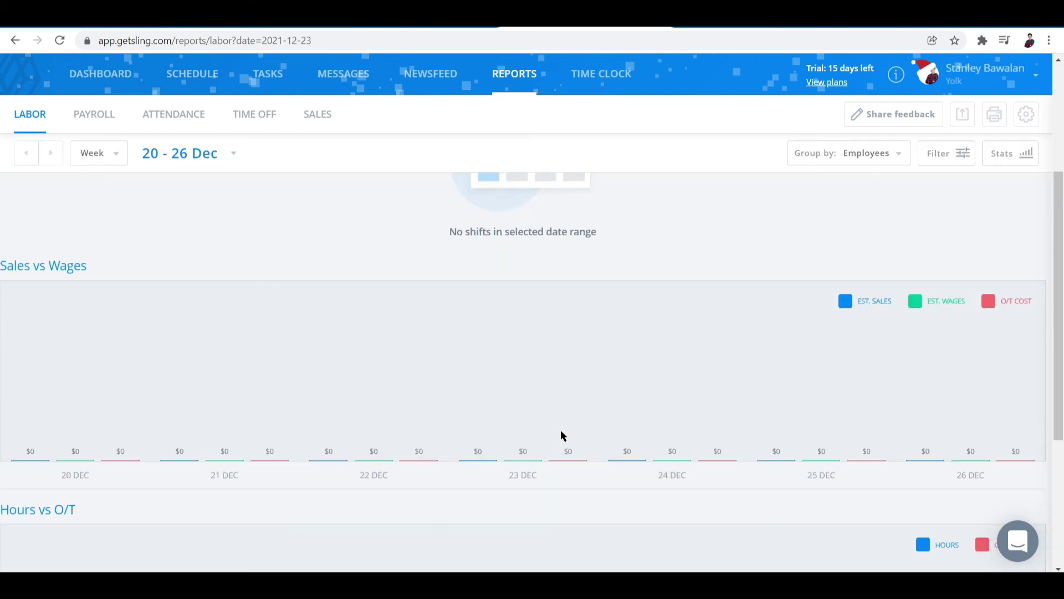
scroll(557, 431, up, 4)
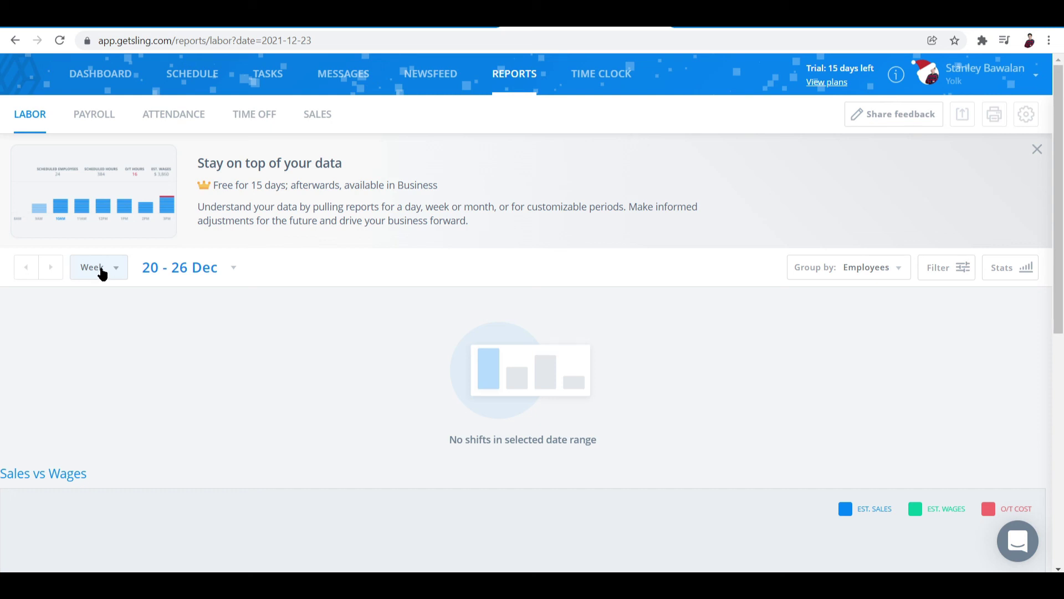
click(115, 271)
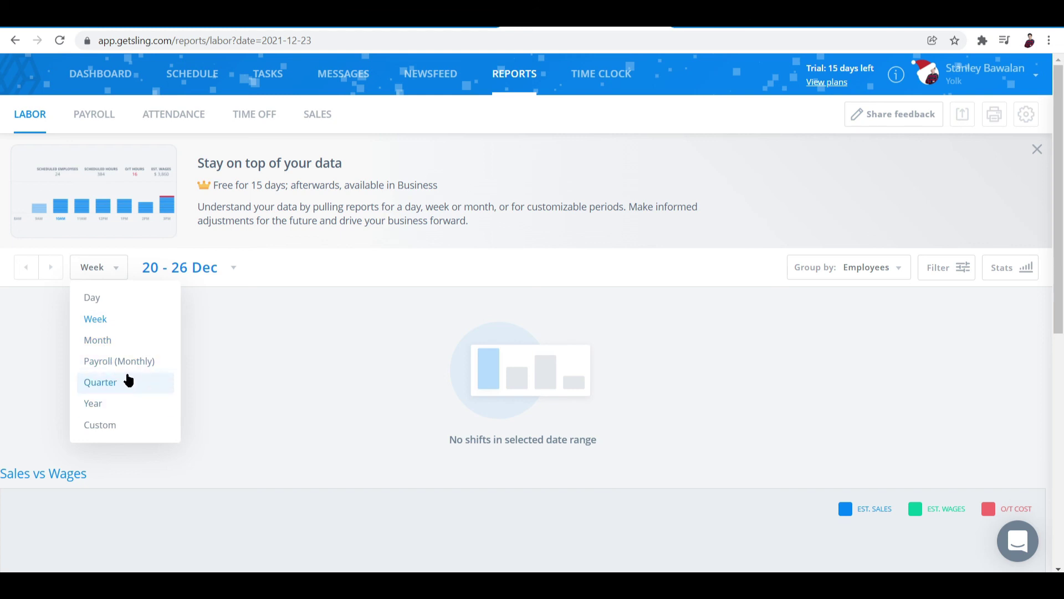
click(233, 348)
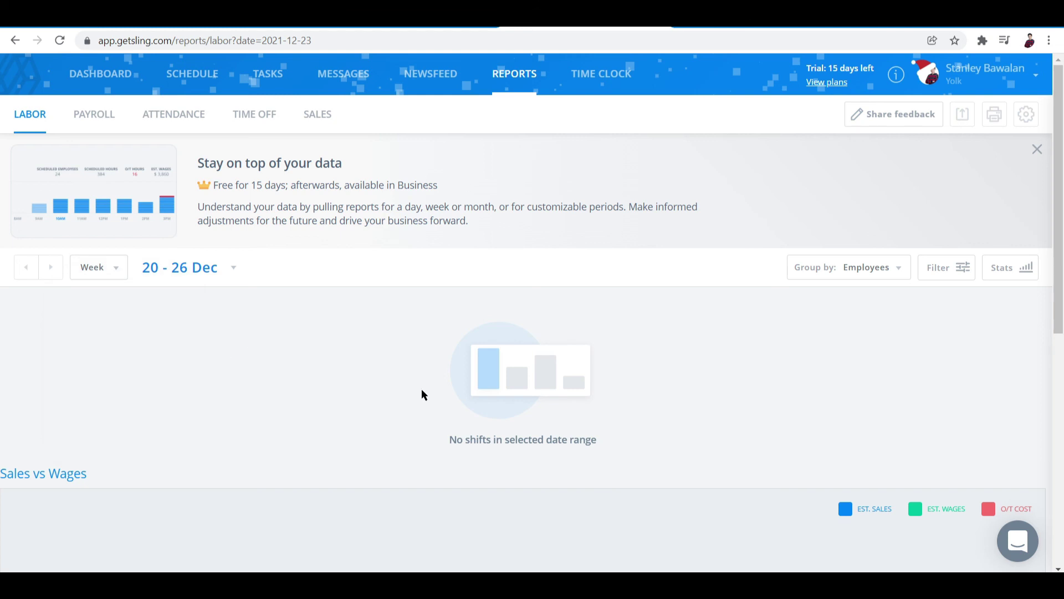
Step: Open the Time Clock timesheets, showing the week of 20 - 26 Dec
click(618, 76)
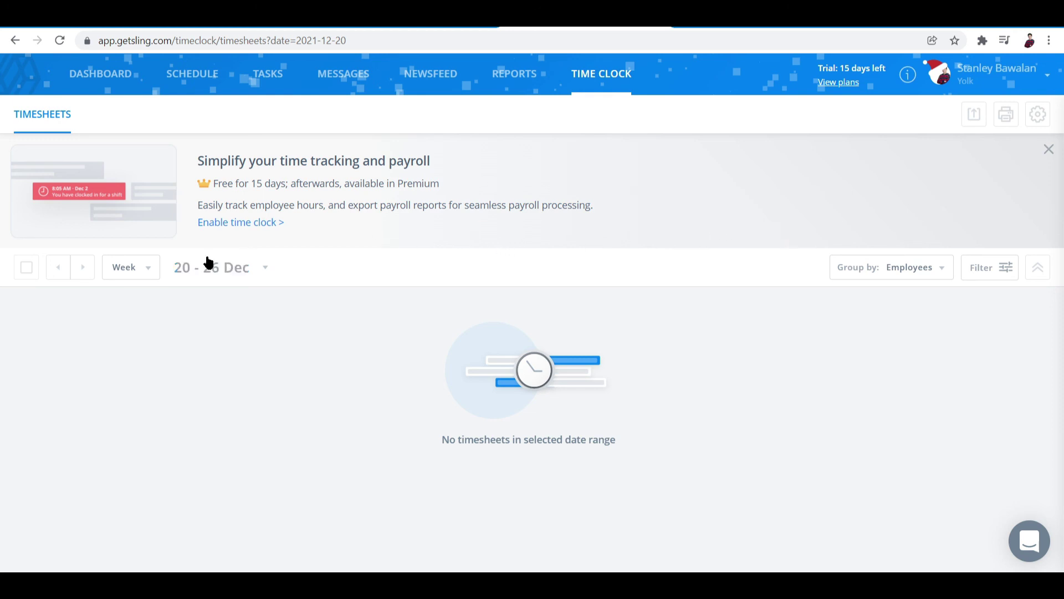
Step: Enable the time clock and turn on the mobile and web time clock
click(239, 223)
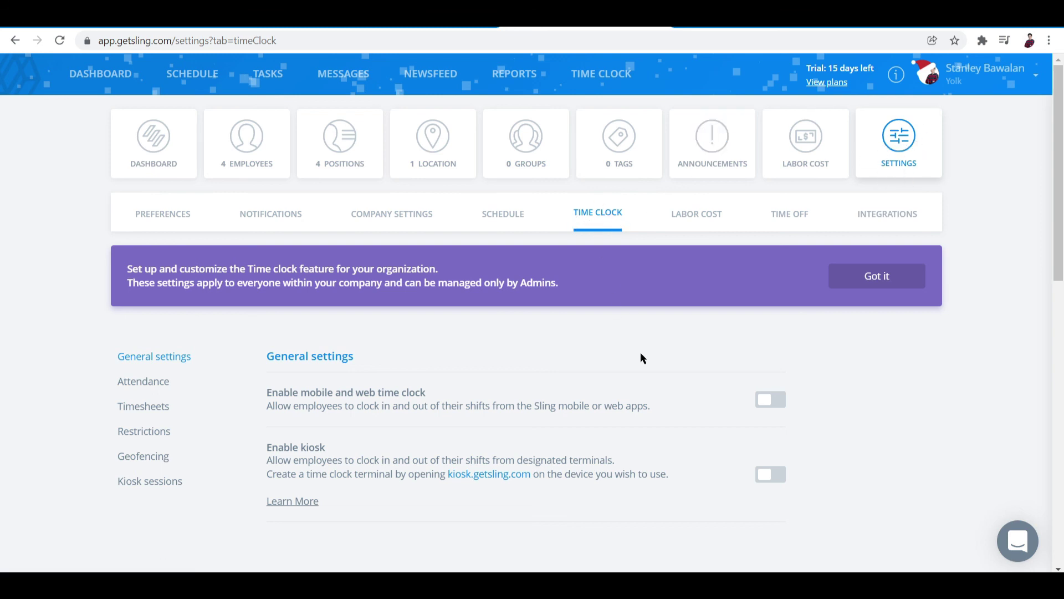
scroll(641, 360, down, 3)
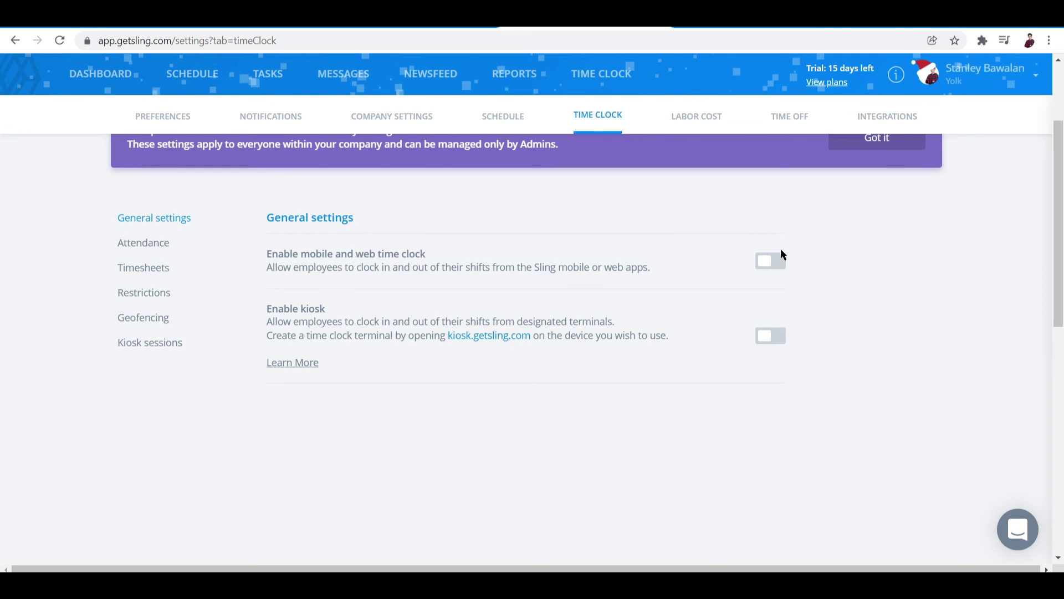
click(771, 261)
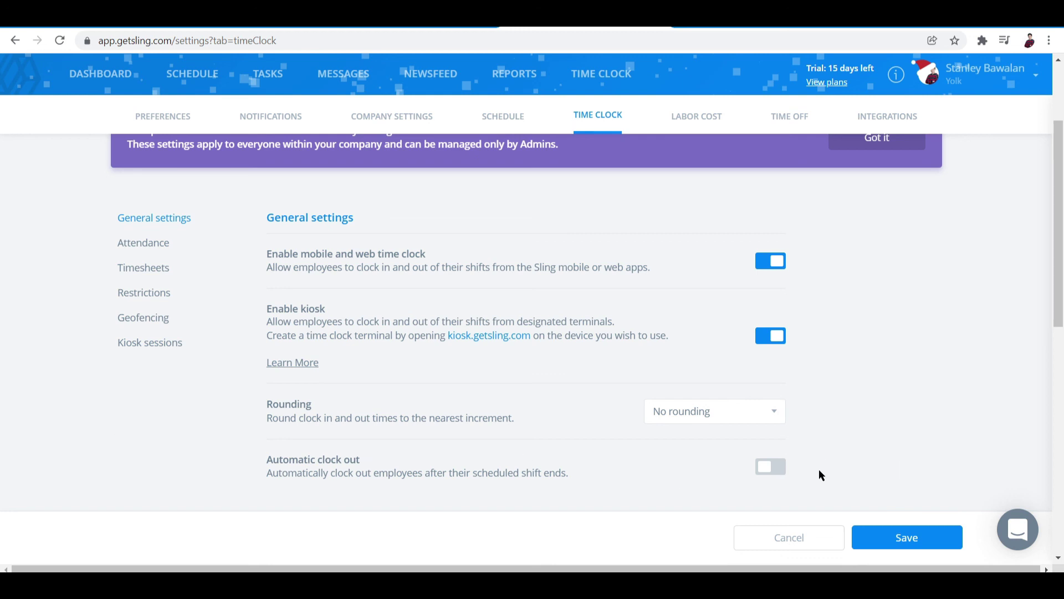
Step: Set clock time rounding to 15 minutes
click(767, 421)
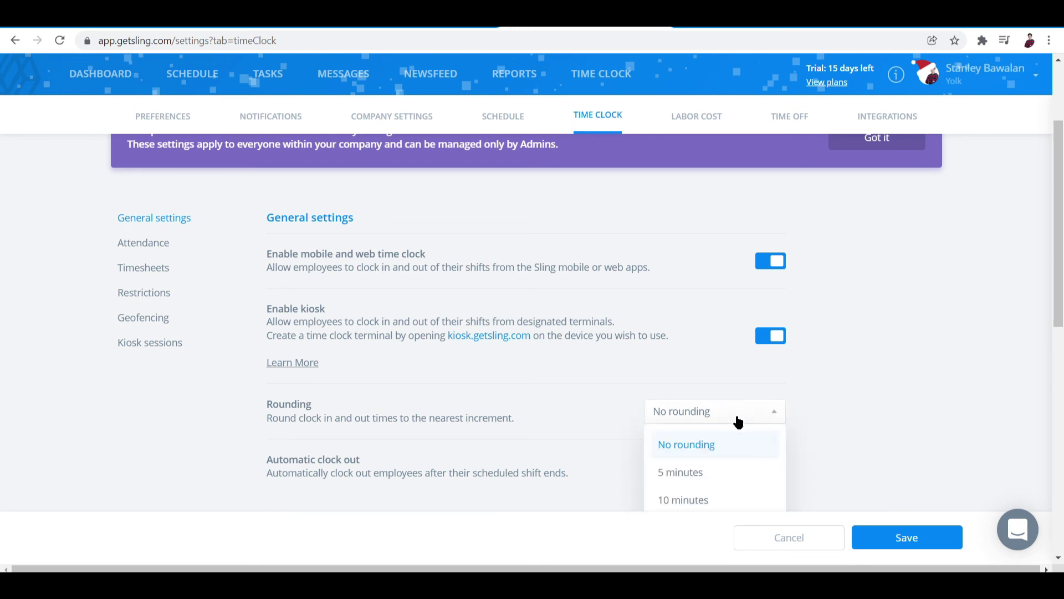
click(687, 496)
scroll(959, 362, down, 6)
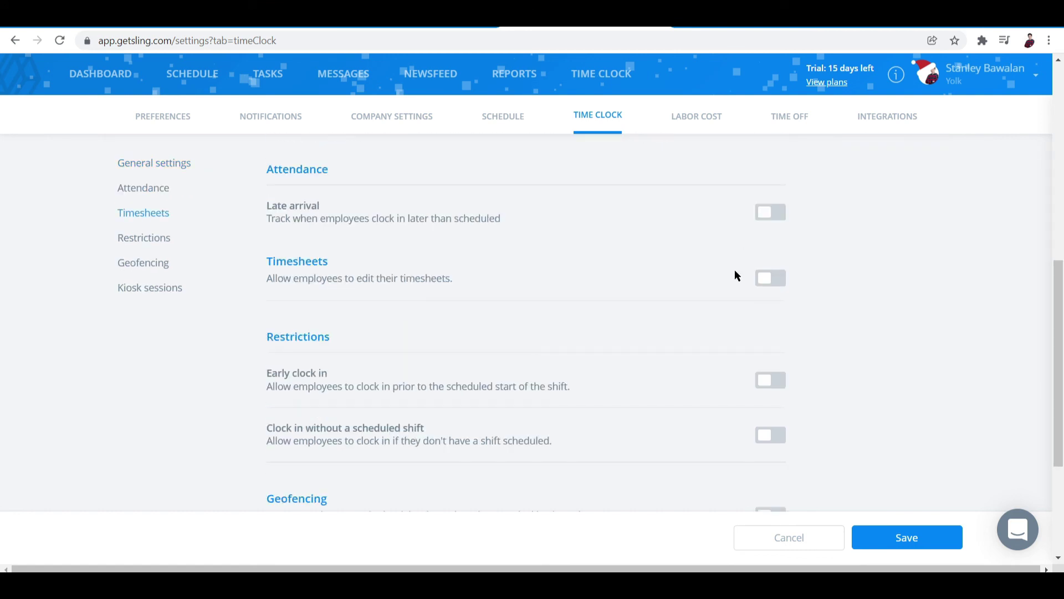
scroll(735, 274, up, 3)
scroll(721, 288, down, 7)
scroll(706, 298, up, 7)
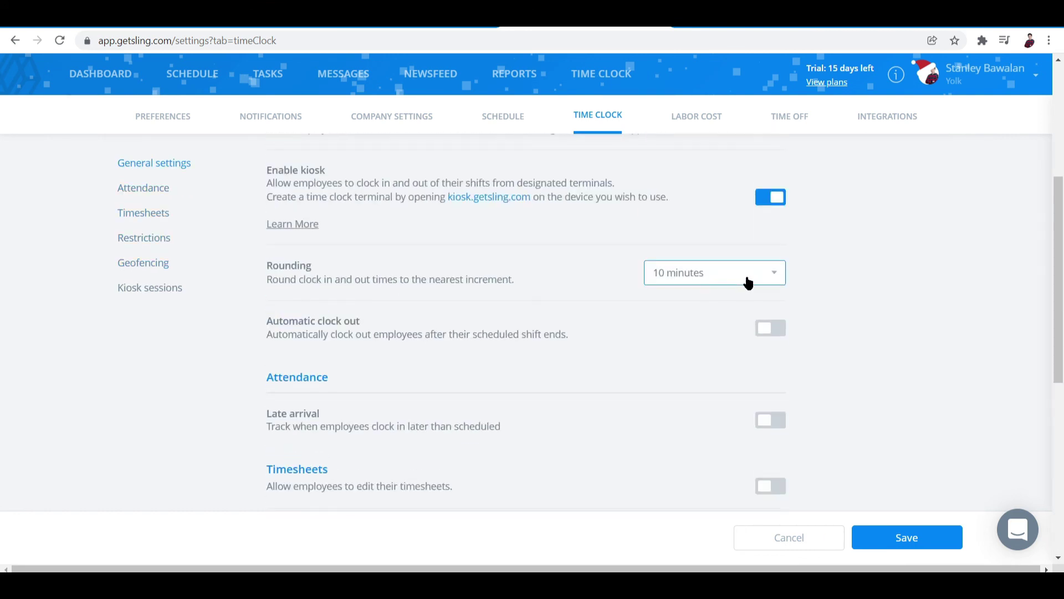
click(748, 280)
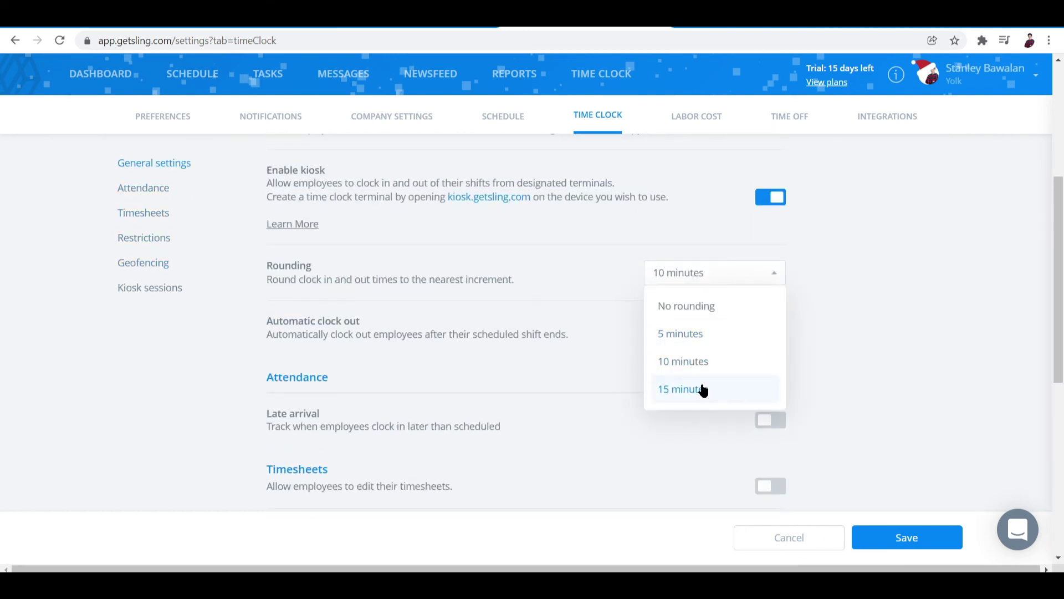
click(699, 394)
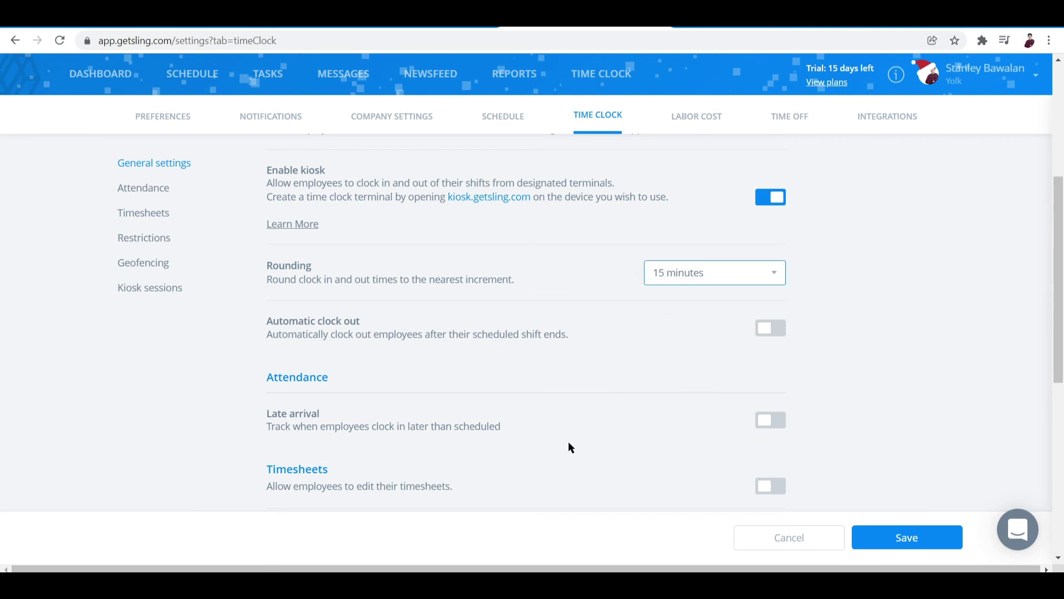
Step: Turn on automatic clock out after shifts and late arrival tracking
scroll(379, 402, down, 2)
click(770, 190)
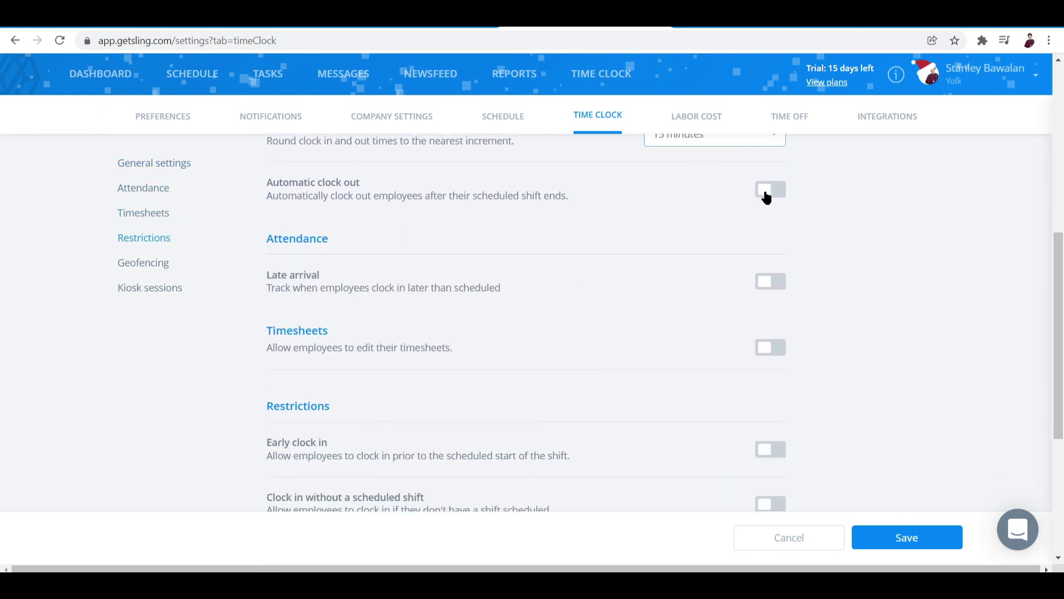
click(772, 325)
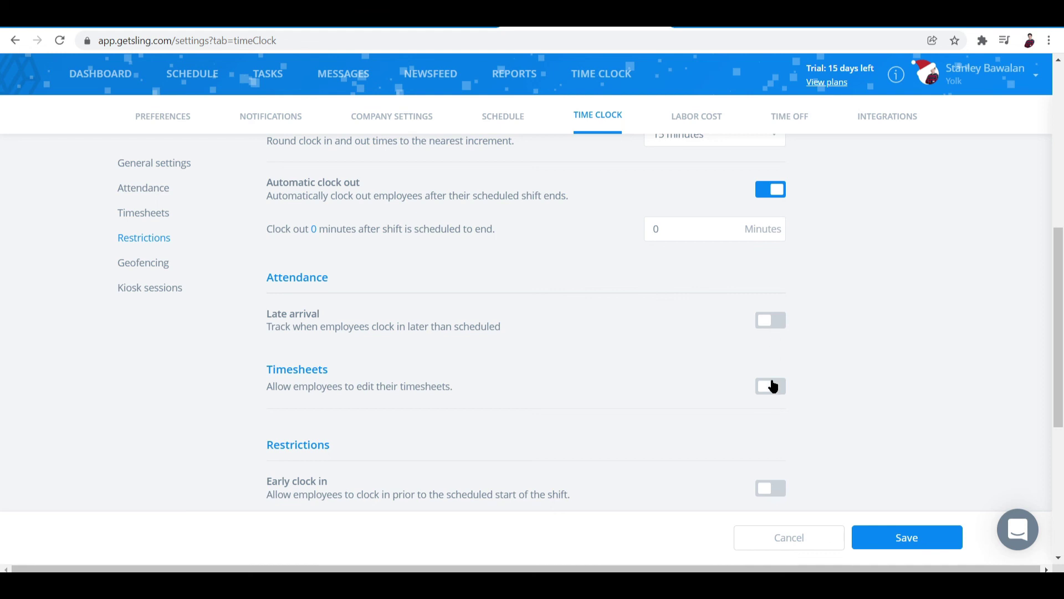
scroll(787, 470, down, 1)
scroll(786, 421, down, 5)
scroll(784, 332, up, 5)
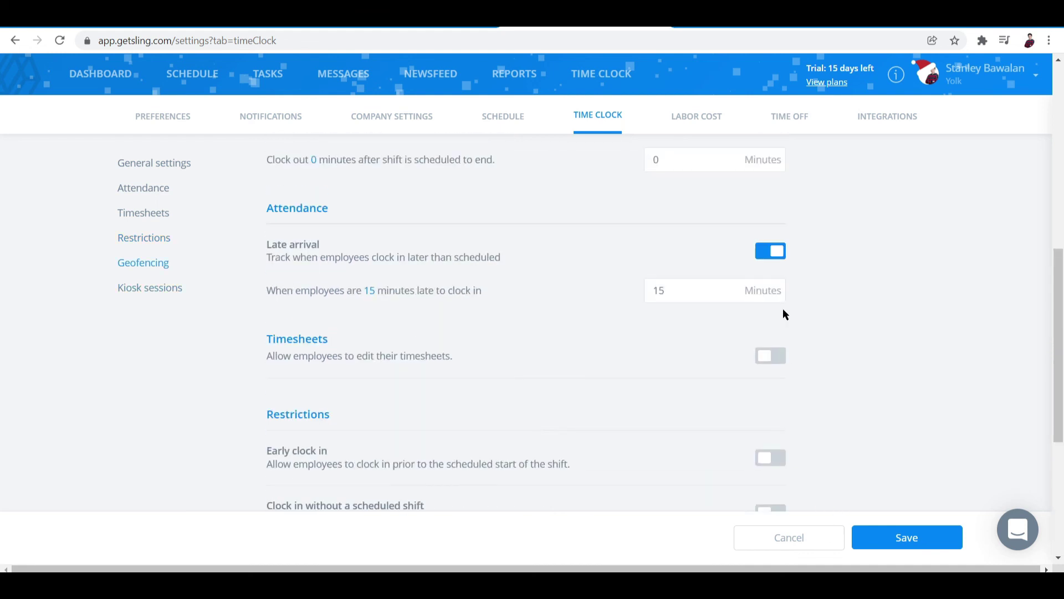
scroll(727, 418, down, 5)
scroll(728, 418, up, 4)
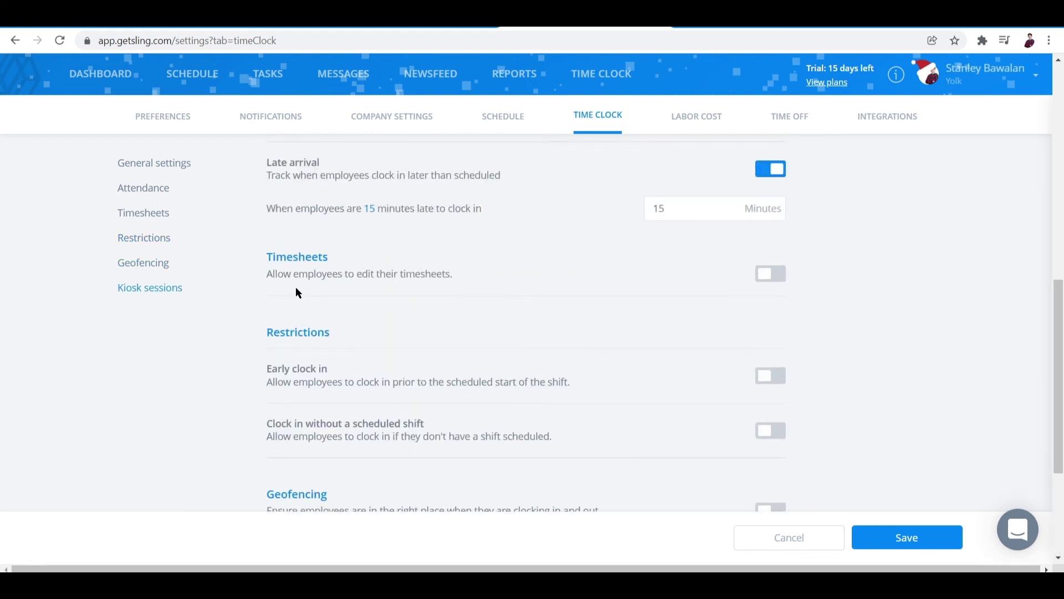
scroll(326, 396, down, 4)
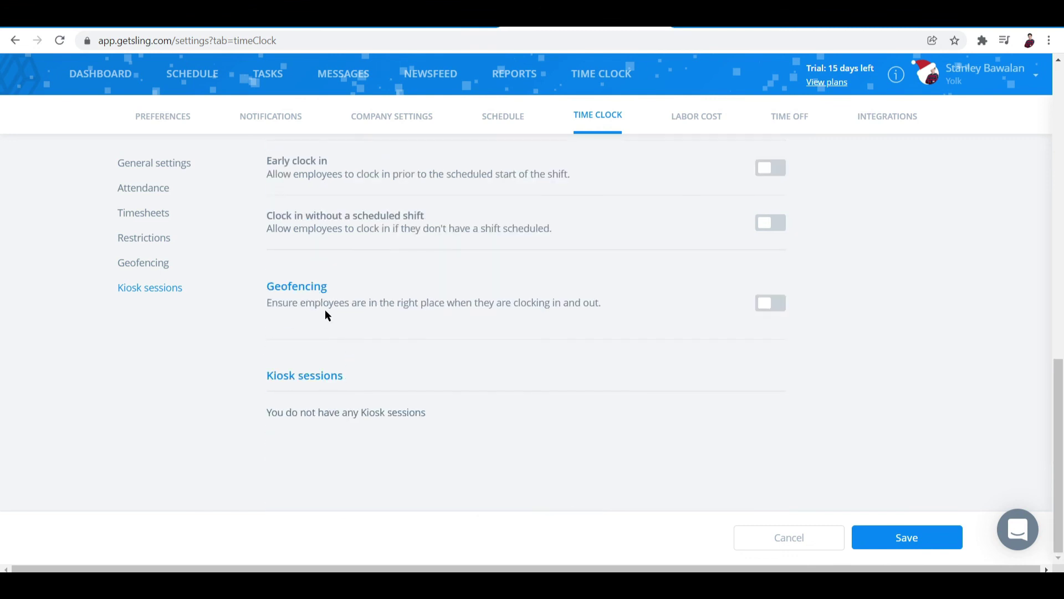
scroll(489, 435, up, 15)
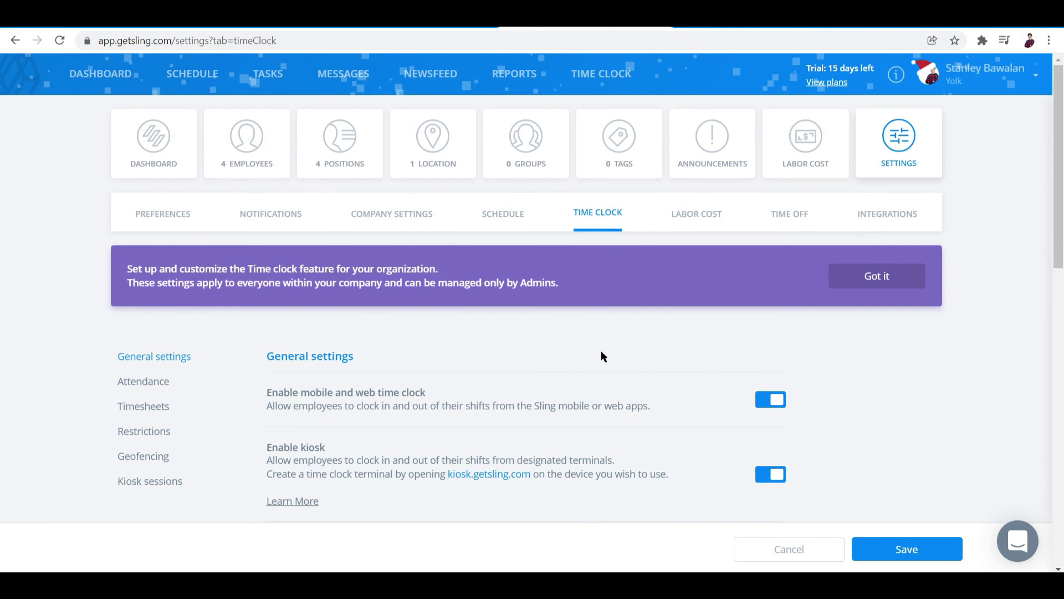
scroll(600, 356, down, 1)
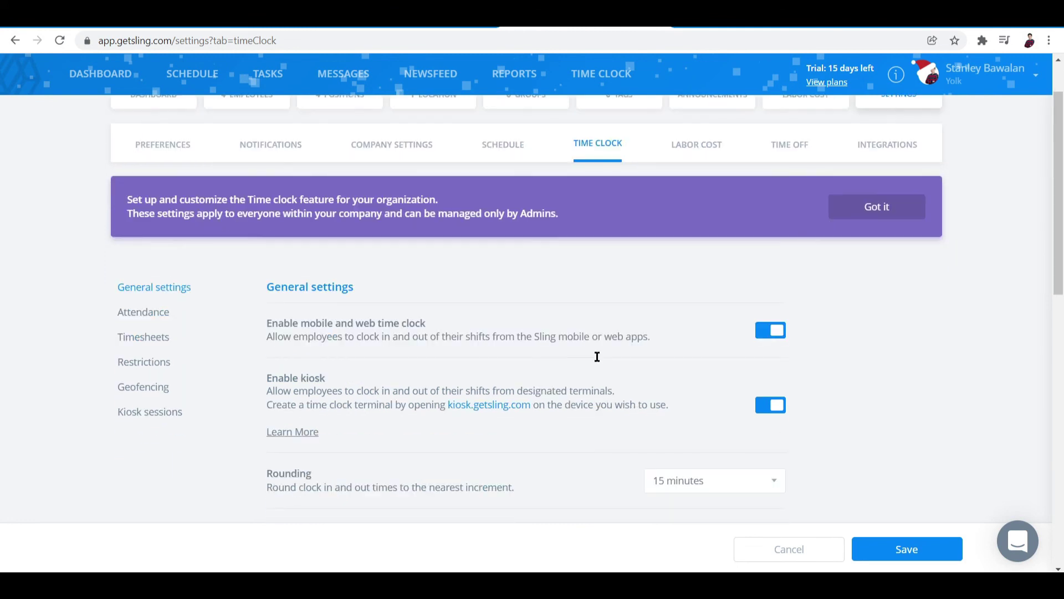
Step: Save the Time Clock settings with 15-minute rounding, auto clock-out and late arrival
click(890, 550)
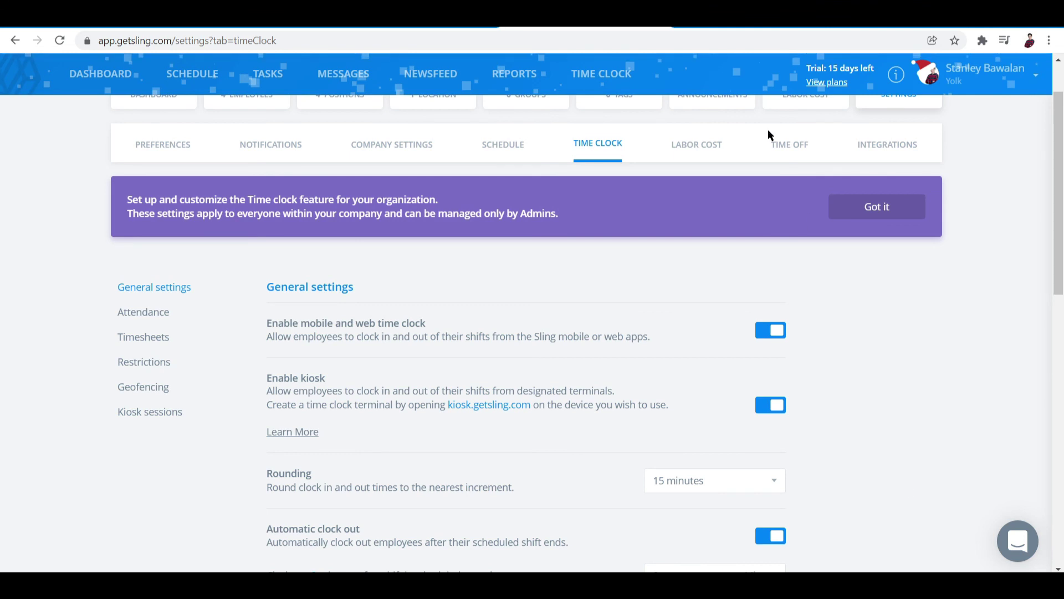
scroll(727, 357, up, 2)
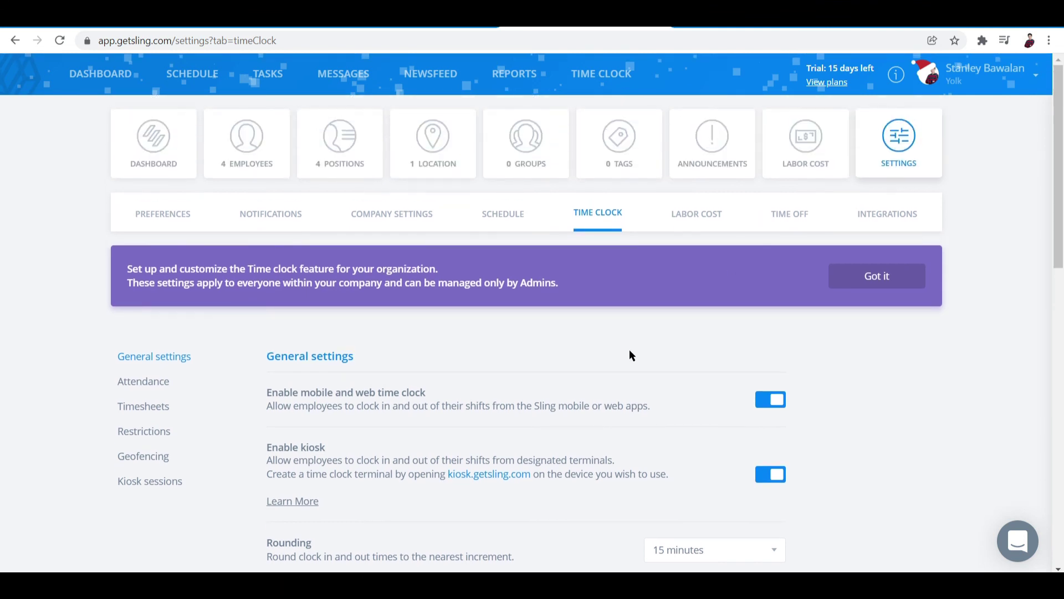